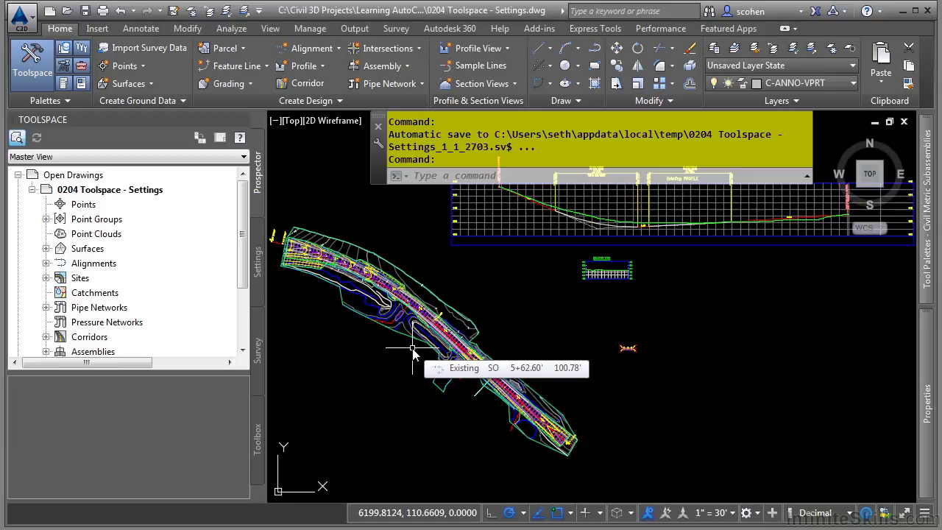
Step: Open the surface style Contours 1' and 5' (Background) from the drawing's surface settings for editing
{"action": "left_click", "coordinate": [257, 262]}
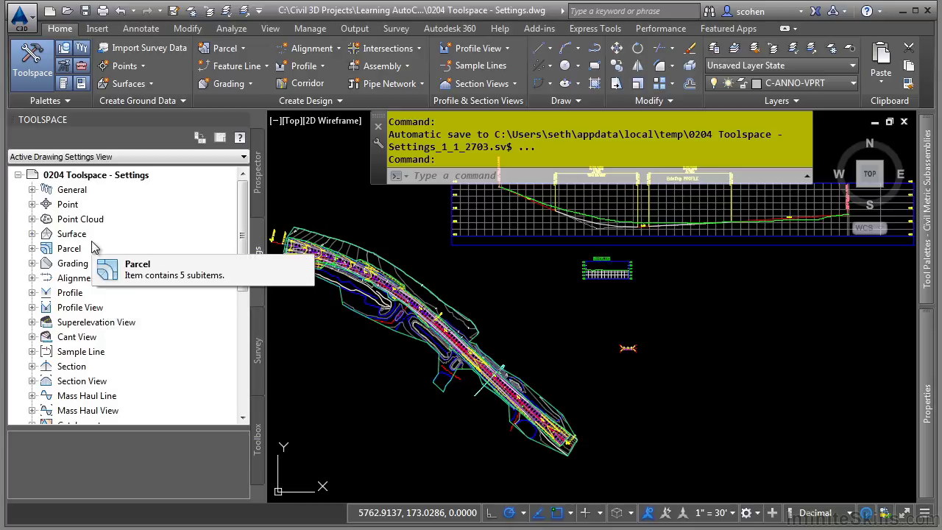
{"action": "left_click", "coordinate": [32, 233]}
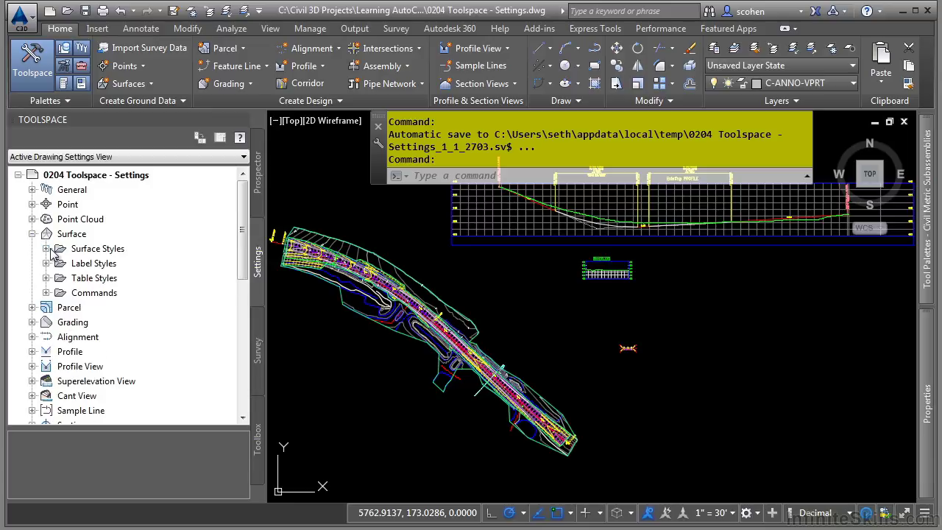
{"action": "left_click", "coordinate": [48, 249]}
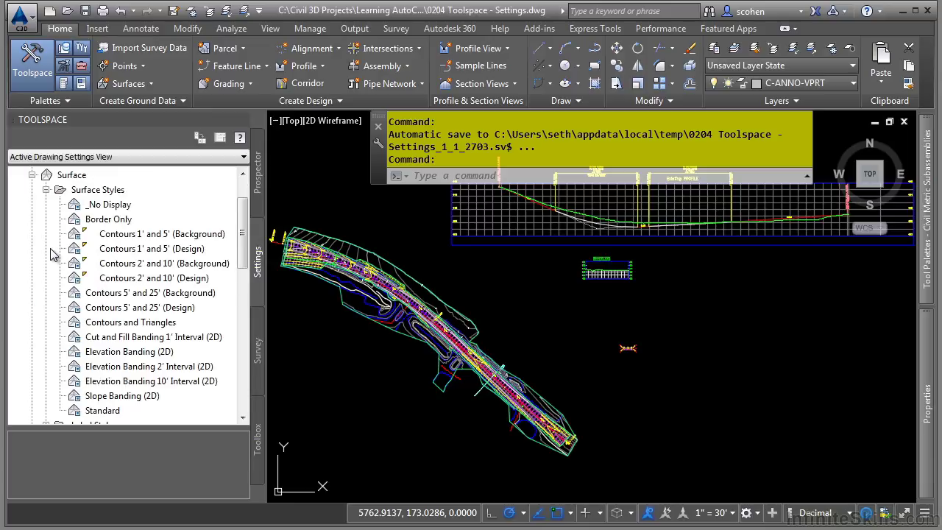
{"action": "mouse_move", "coordinate": [153, 240]}
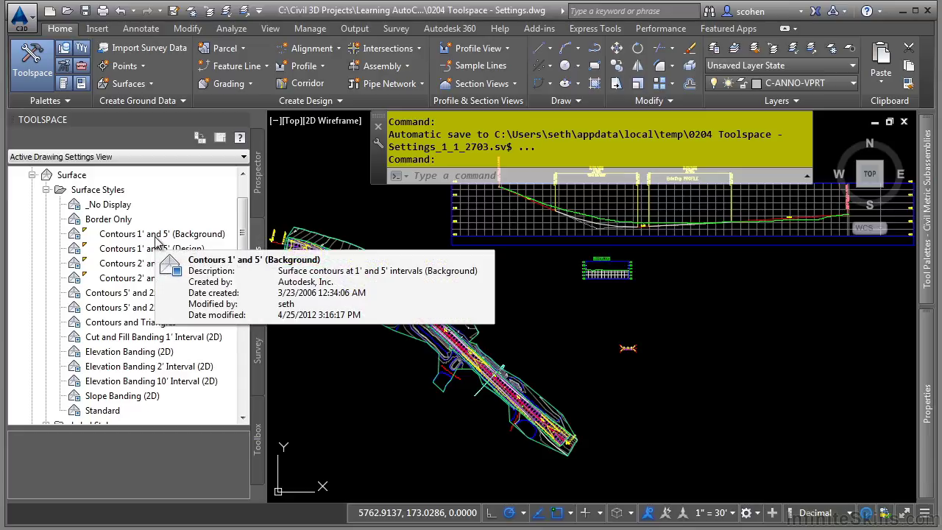
{"action": "right_click", "coordinate": [155, 241]}
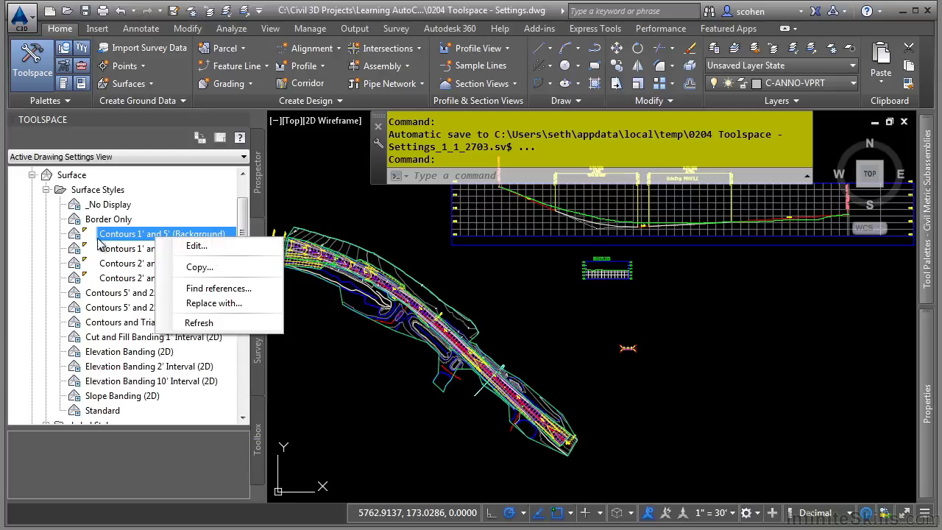
{"action": "double_click", "coordinate": [160, 244]}
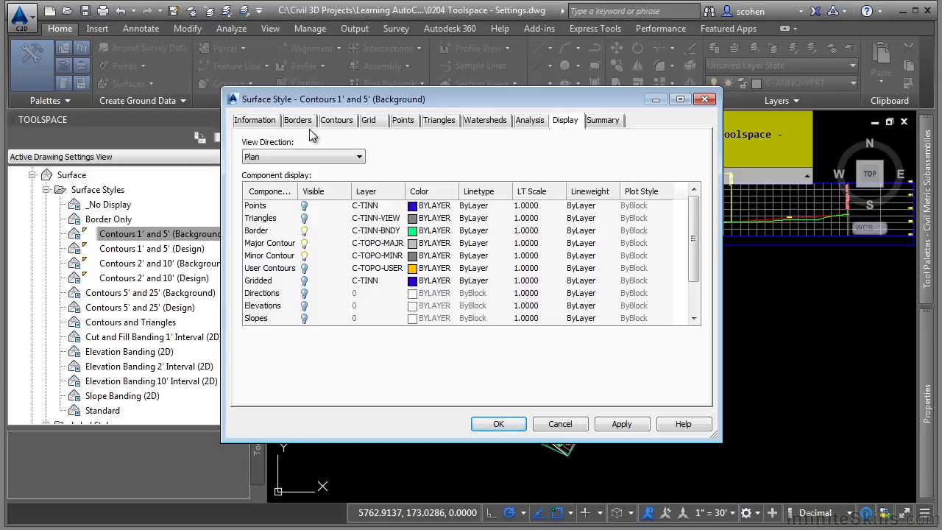
Step: Review the surface style's information, border, contour, grid, point, triangle, watershed, analysis and display properties
{"action": "left_click", "coordinate": [256, 121]}
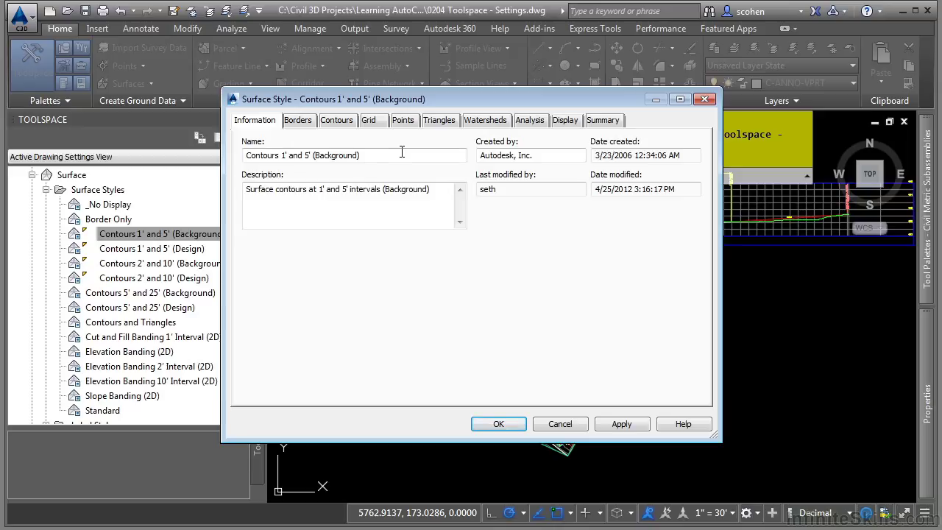
{"action": "left_click_drag", "start_coordinate": [404, 155], "coordinate": [254, 180]}
{"action": "left_click", "coordinate": [408, 199]}
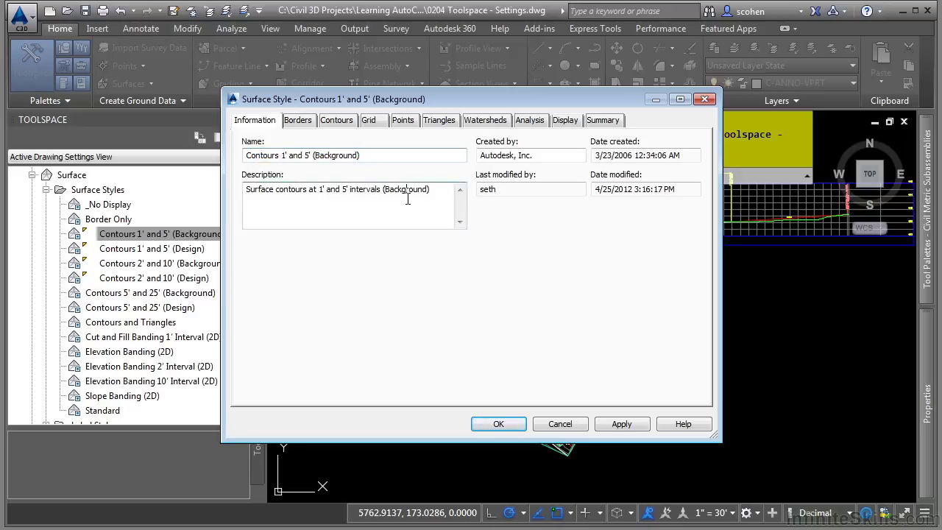
{"action": "left_click", "coordinate": [297, 121]}
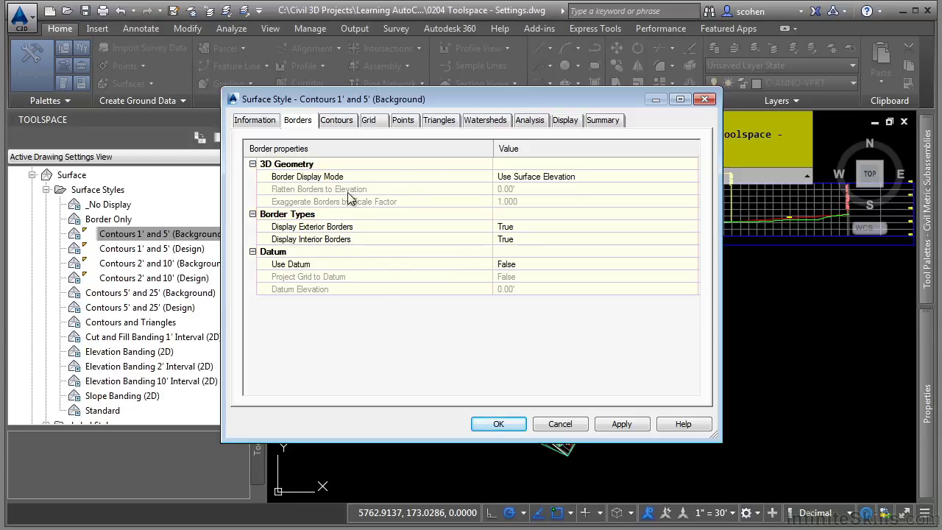
{"action": "left_click", "coordinate": [338, 123]}
{"action": "left_click", "coordinate": [370, 123]}
{"action": "left_click", "coordinate": [400, 122]}
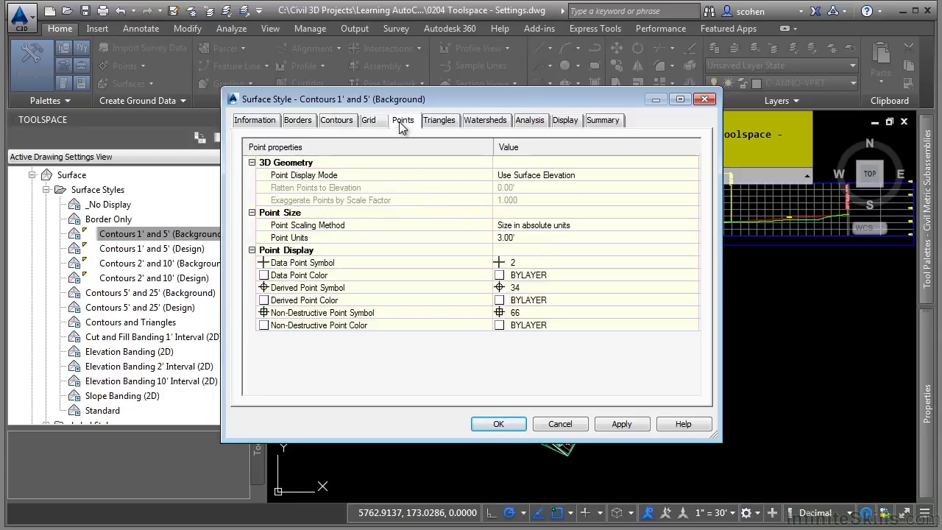
{"action": "left_click", "coordinate": [438, 122]}
{"action": "left_click", "coordinate": [471, 125]}
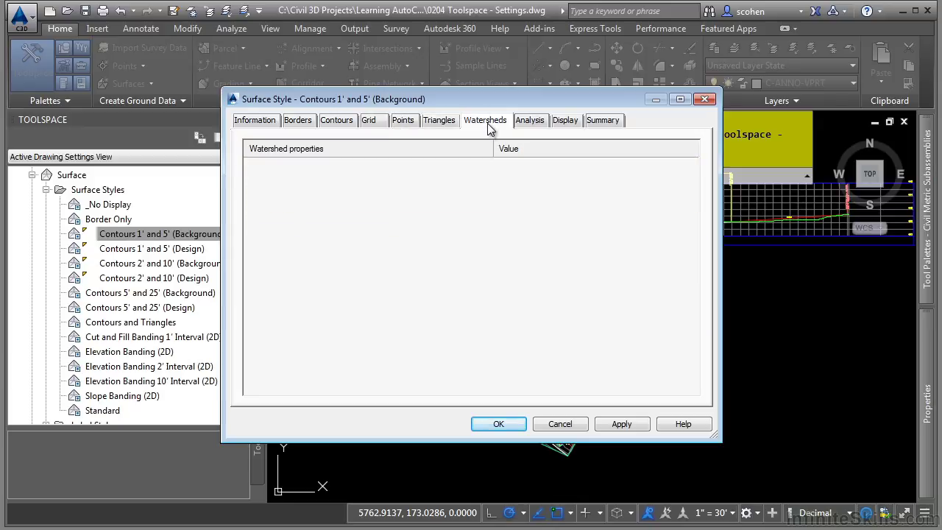
{"action": "left_click", "coordinate": [532, 125]}
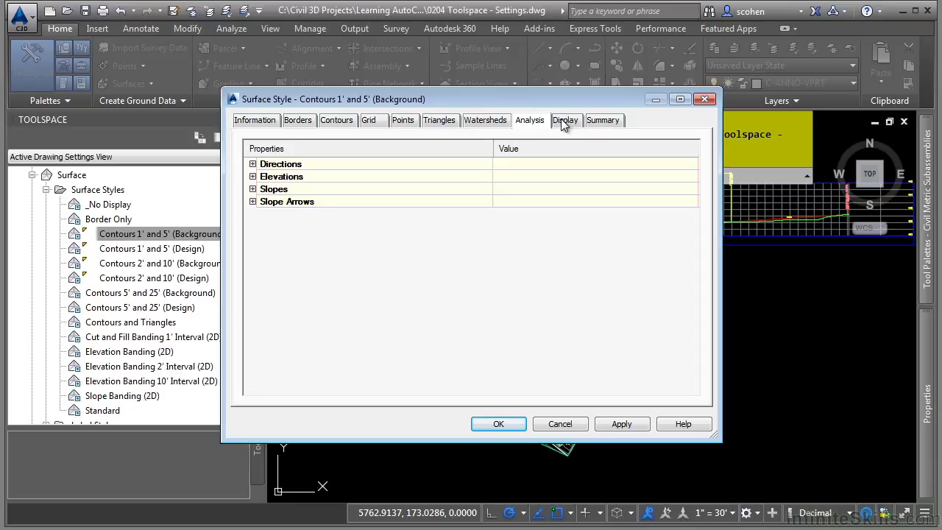
{"action": "left_click", "coordinate": [560, 124]}
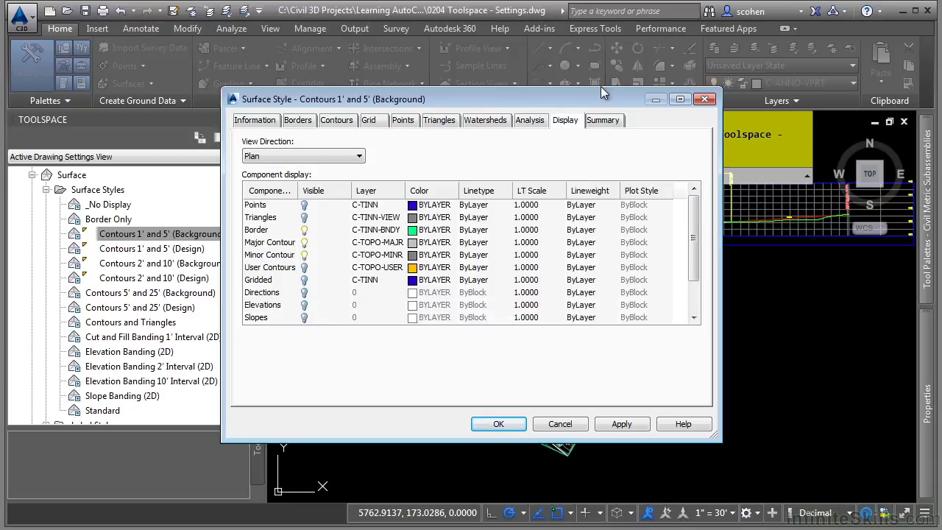
Step: Examine the style's view directions, component display and the layer choices for the Border component, leaving the style without saving
{"action": "left_click_drag", "start_coordinate": [603, 87], "coordinate": [621, 38]}
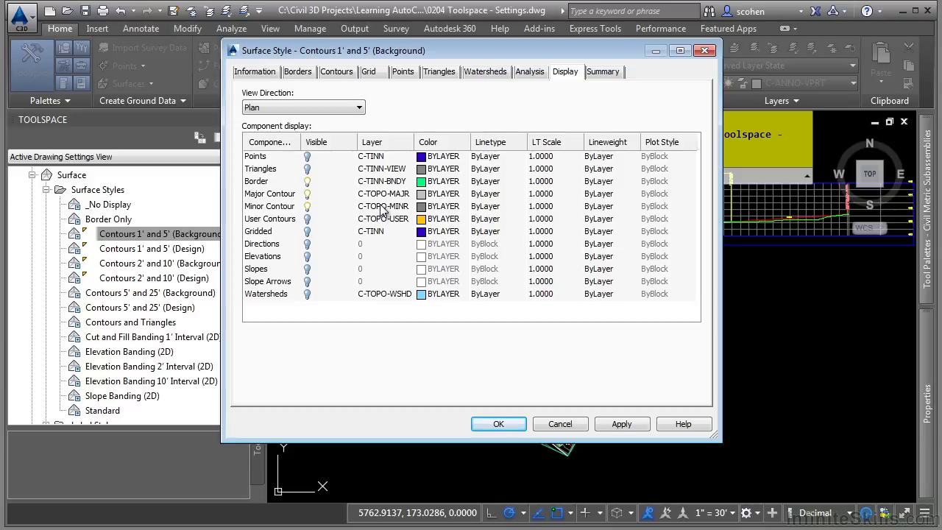
{"action": "left_click", "coordinate": [279, 111]}
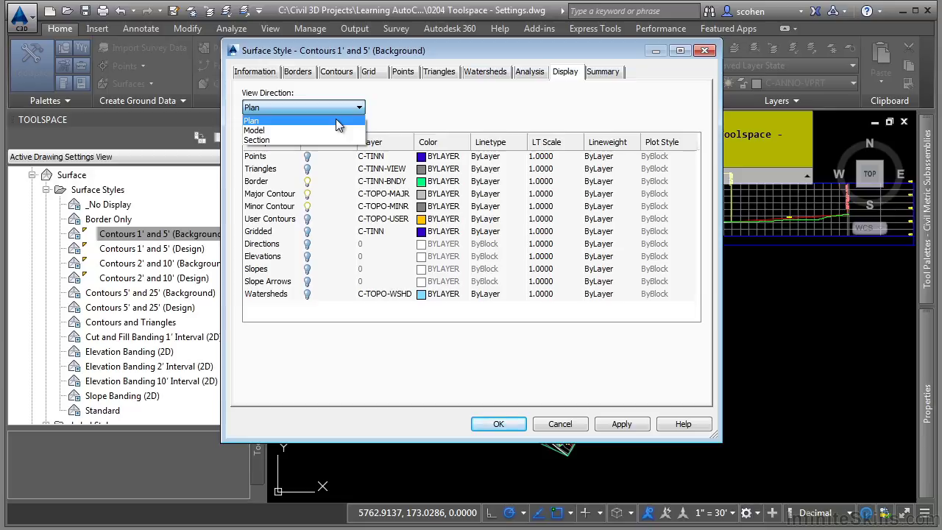
{"action": "left_click", "coordinate": [409, 103]}
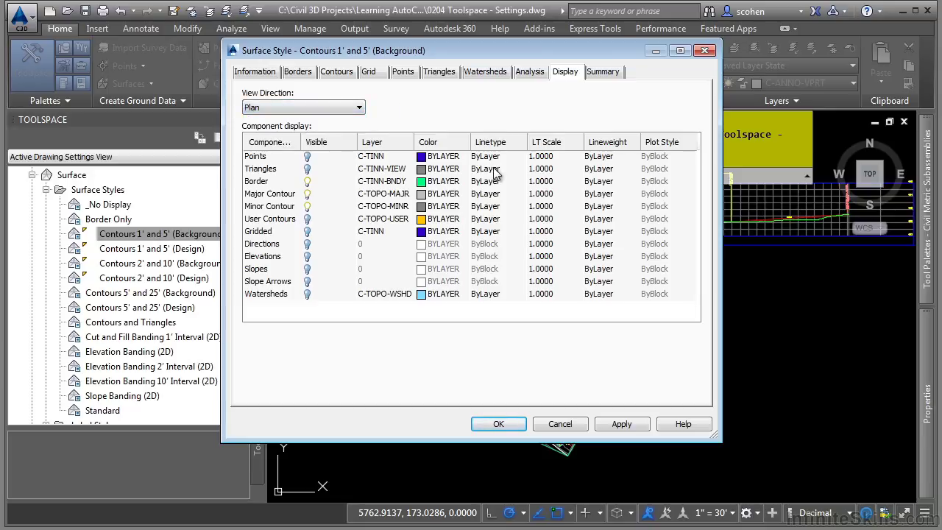
{"action": "left_click", "coordinate": [379, 183]}
{"action": "left_click", "coordinate": [380, 185]}
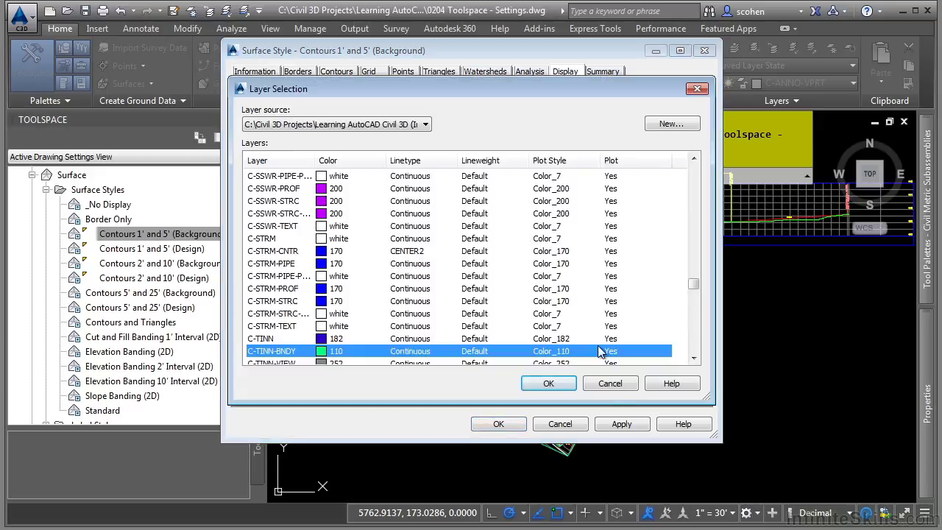
{"action": "left_click", "coordinate": [618, 391]}
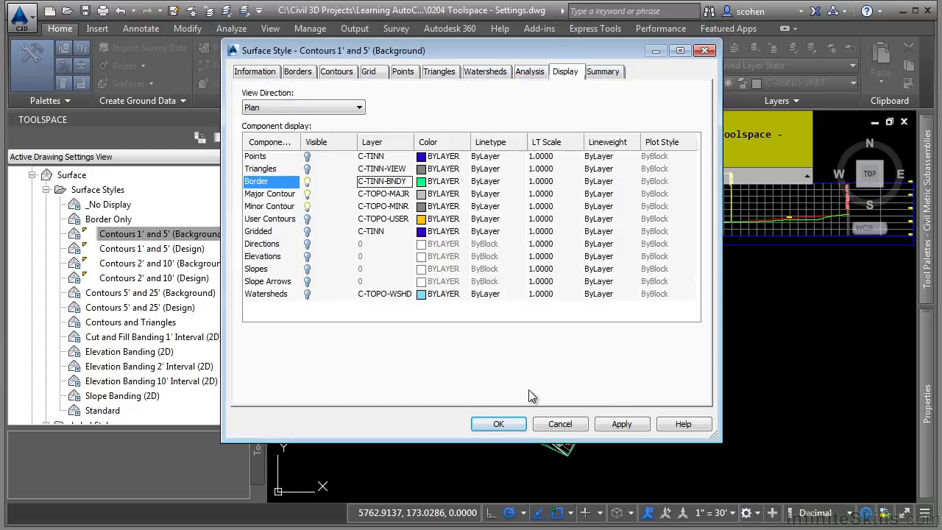
{"action": "left_click", "coordinate": [556, 426]}
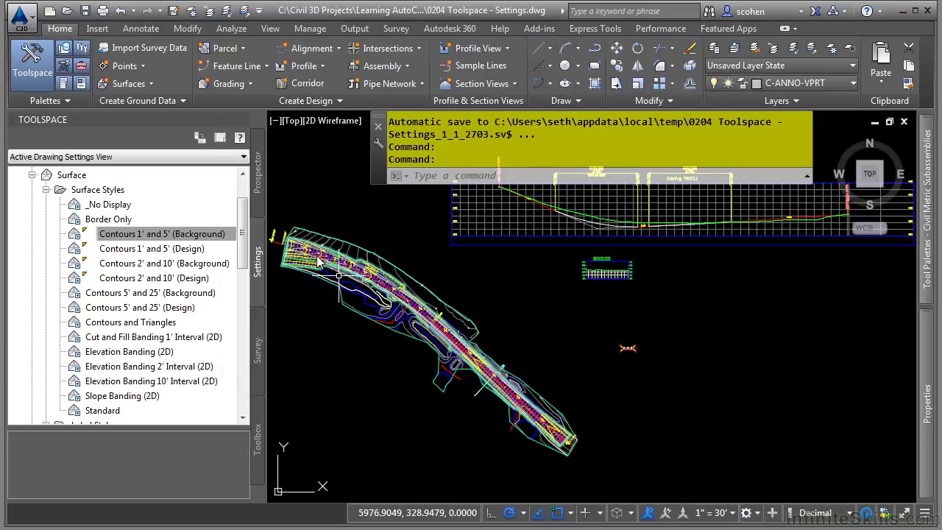
Step: Open the surface contour label style Existing Major Labels for editing
{"action": "left_click", "coordinate": [45, 190]}
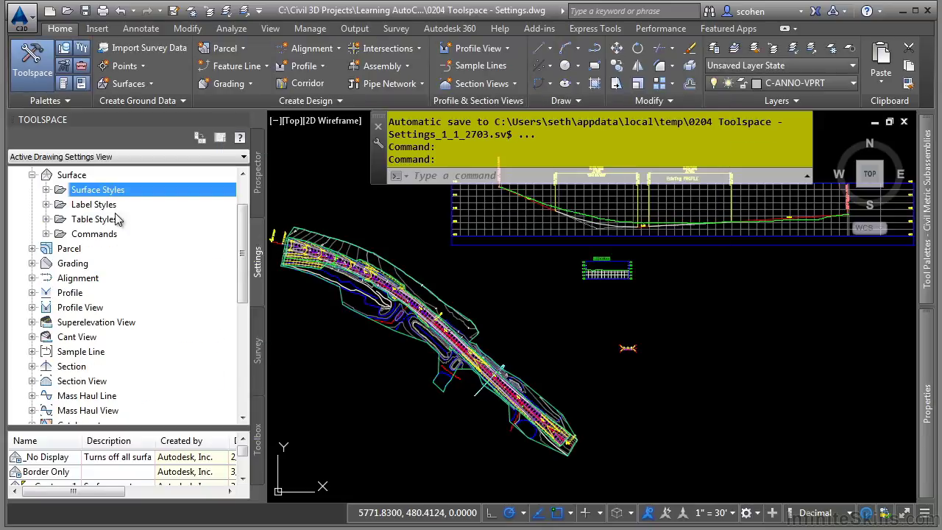
{"action": "left_click", "coordinate": [45, 205]}
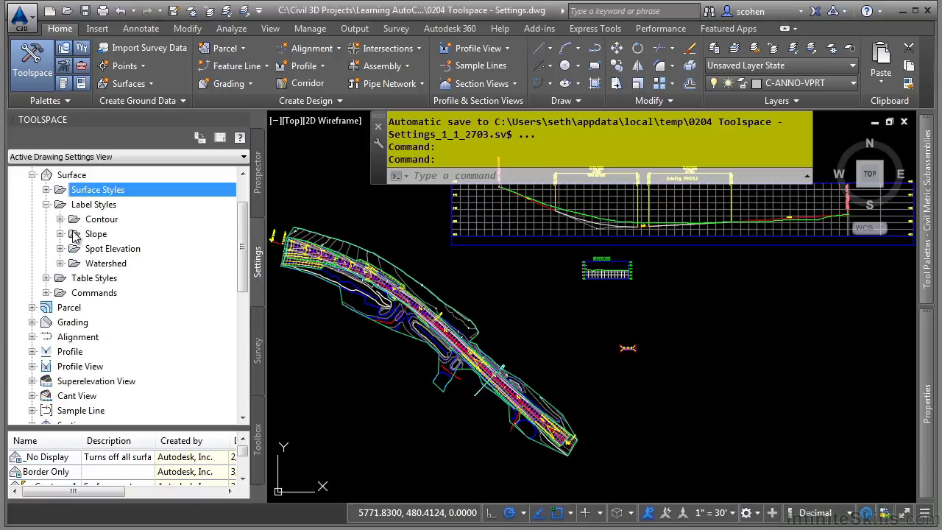
{"action": "left_click", "coordinate": [60, 219]}
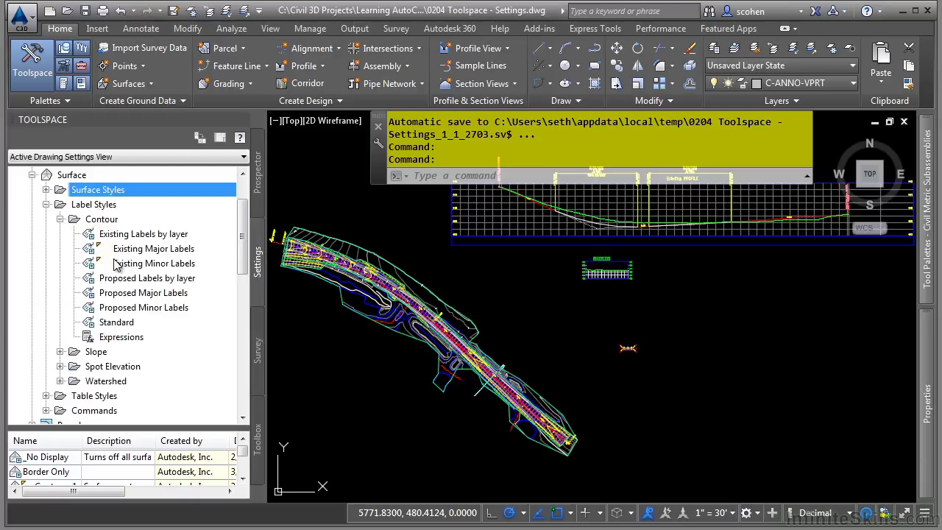
{"action": "double_click", "coordinate": [154, 250]}
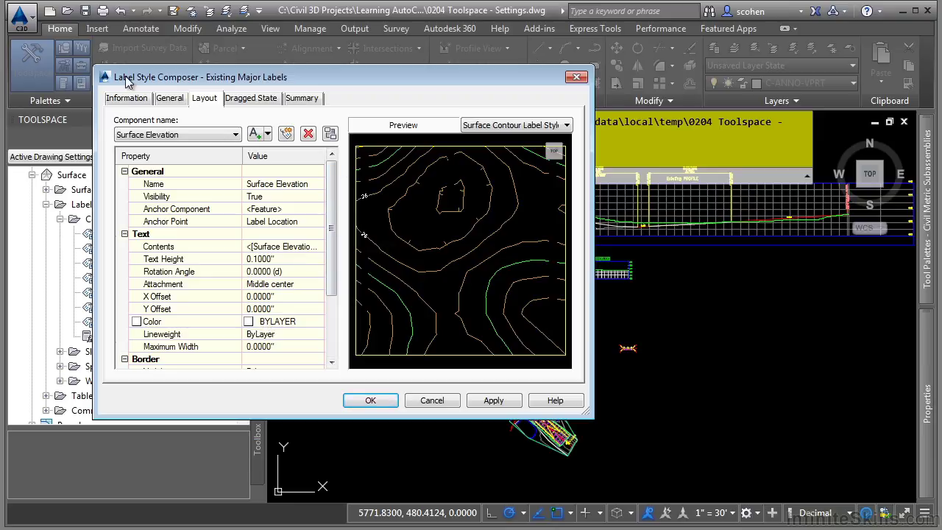
Step: Review the label style's general, layout and dragged state properties, including its list of label components
{"action": "left_click", "coordinate": [170, 101]}
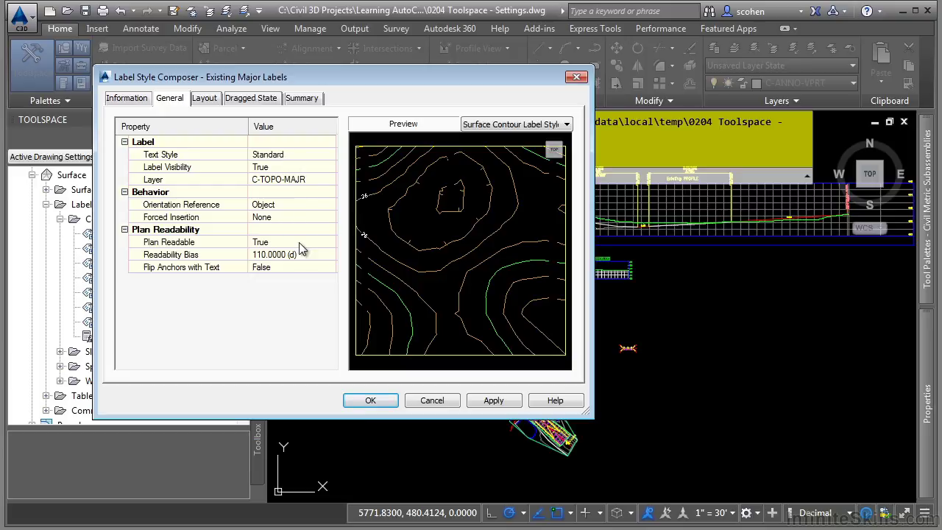
{"action": "left_click", "coordinate": [204, 98]}
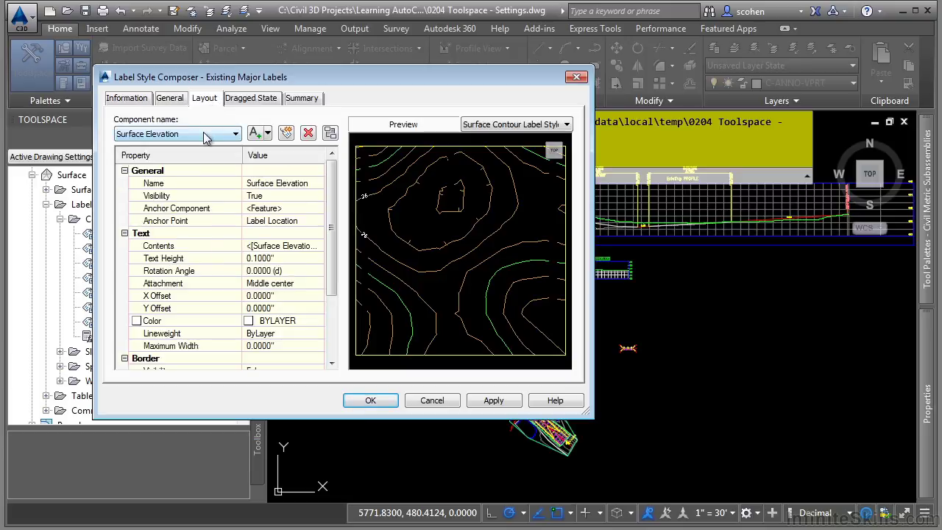
{"action": "left_click", "coordinate": [204, 134]}
{"action": "left_click", "coordinate": [203, 132]}
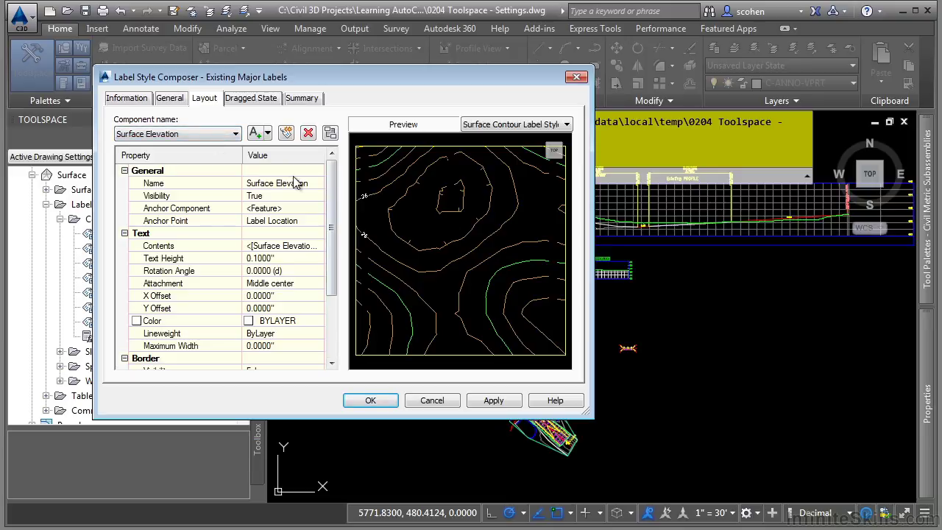
{"action": "left_click", "coordinate": [264, 102]}
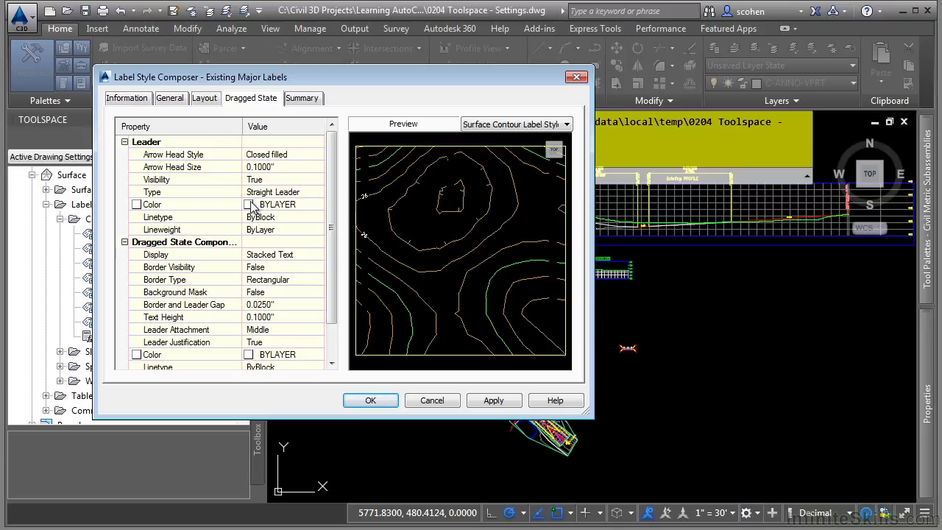
{"action": "left_click", "coordinate": [206, 99]}
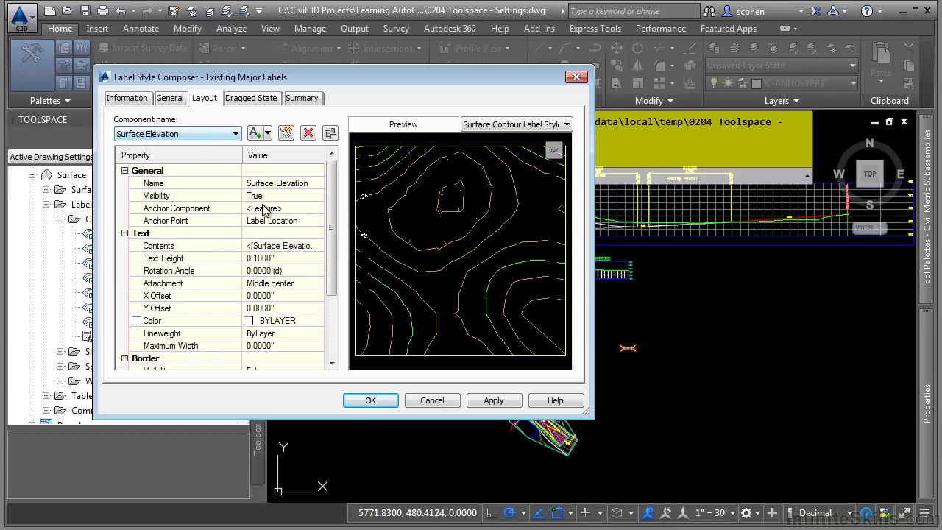
Step: Try to prefix the Surface Elevation component's contents with "ELEVATION:" and discard the label style edits
{"action": "left_click", "coordinate": [315, 250]}
{"action": "left_click", "coordinate": [318, 247]}
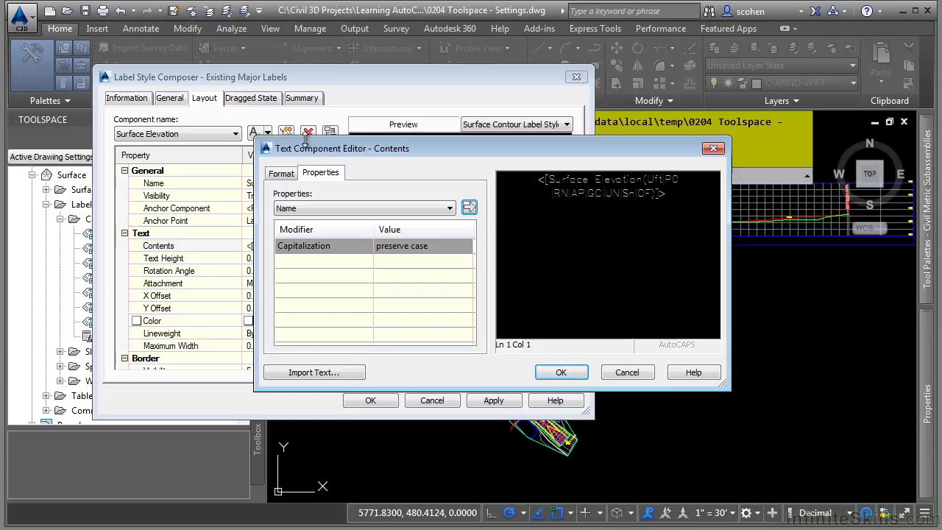
{"action": "left_click", "coordinate": [364, 208]}
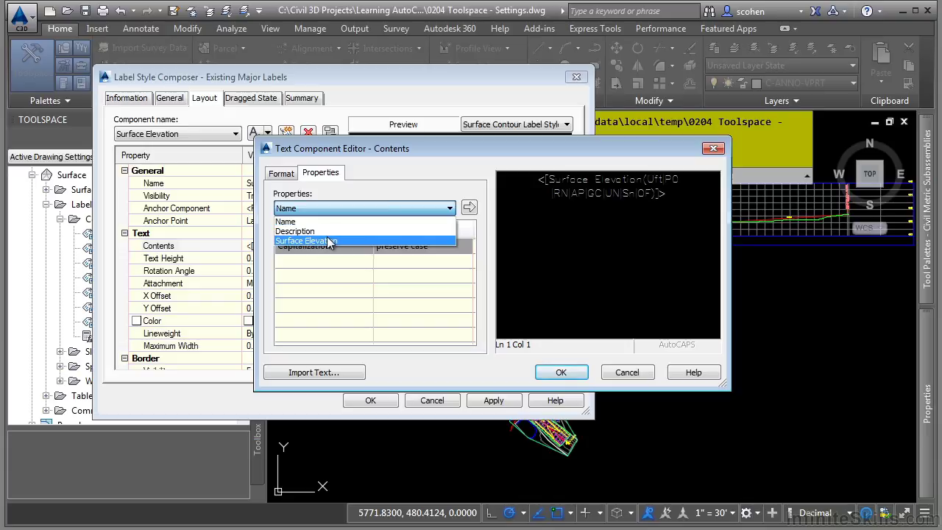
{"action": "left_click", "coordinate": [408, 282]}
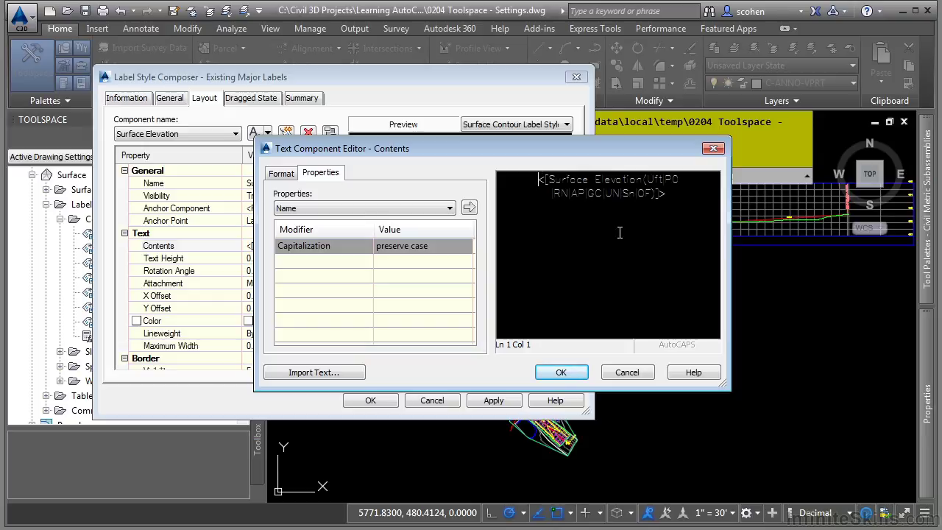
{"action": "type", "text": "ELEVATION:"}
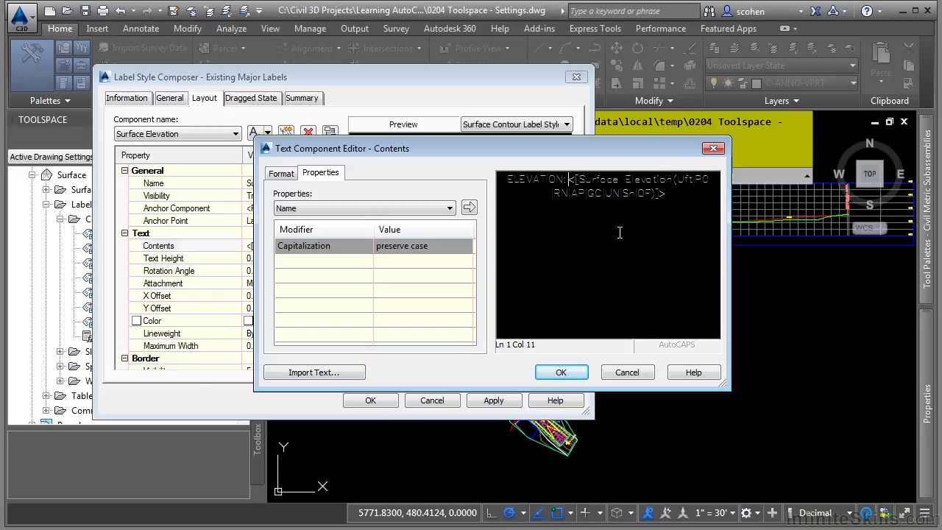
{"action": "left_click", "coordinate": [630, 372]}
{"action": "left_click", "coordinate": [434, 400]}
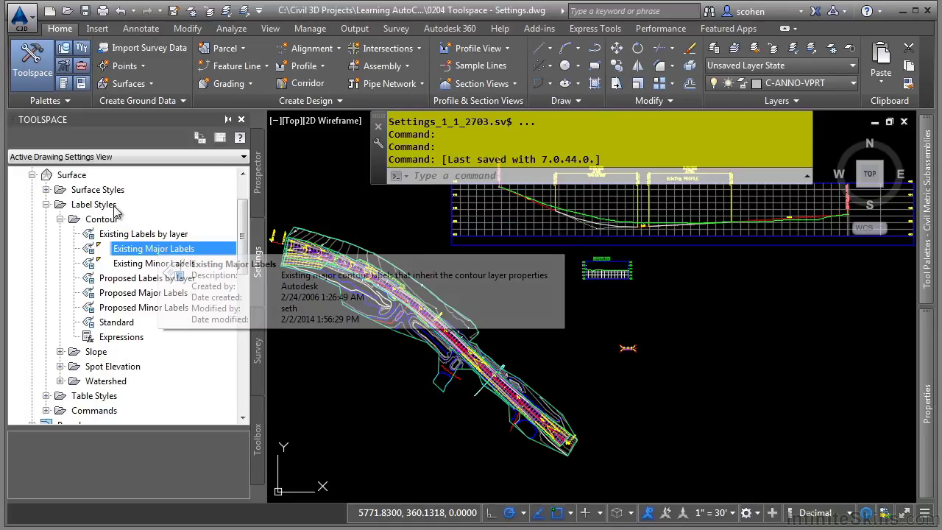
Step: Inspect which settings can be edited for the whole drawing and for the Surface collection
{"action": "double_click", "coordinate": [46, 181]}
{"action": "scroll", "coordinate": [103, 250], "scroll_direction": "up", "scroll_amount": 3}
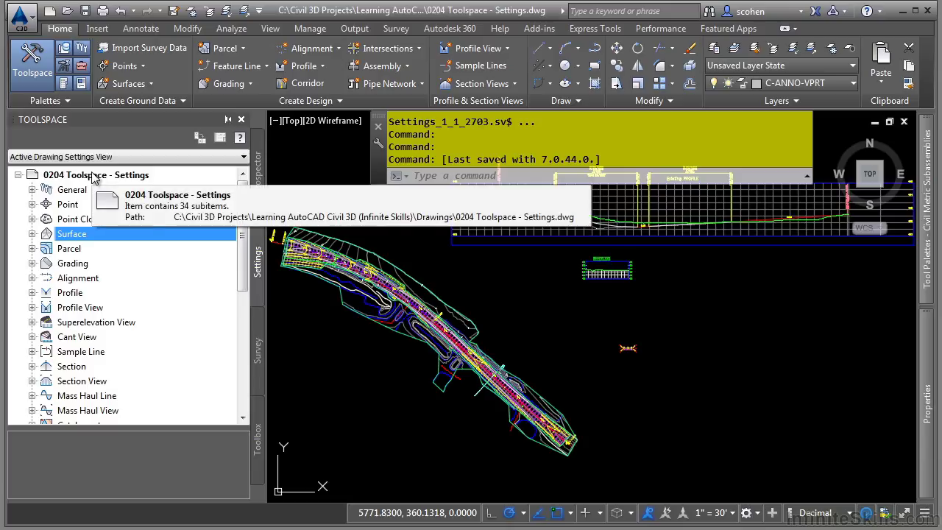
{"action": "right_click", "coordinate": [94, 177]}
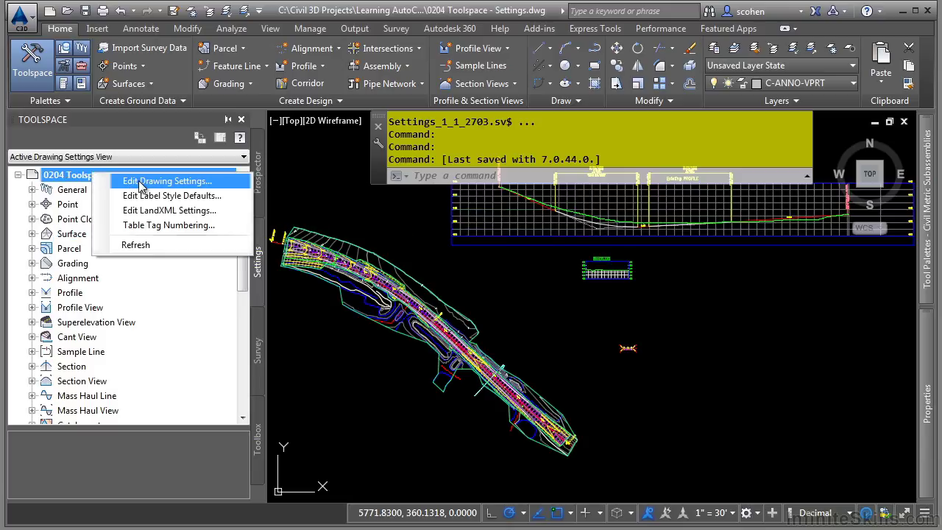
{"action": "right_click", "coordinate": [66, 236]}
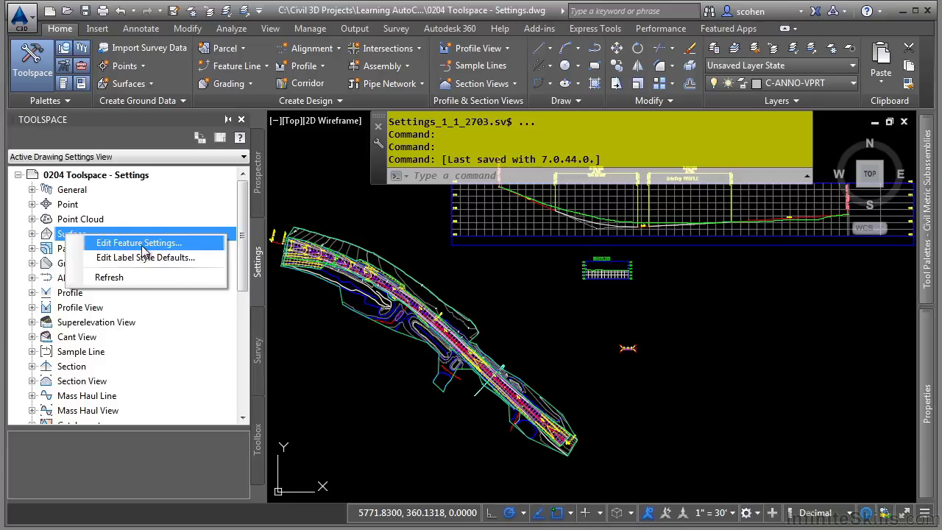
Step: Look through the Surface collection's commands and check the settings option available for AddContourLabelingSingle
{"action": "left_click", "coordinate": [33, 235]}
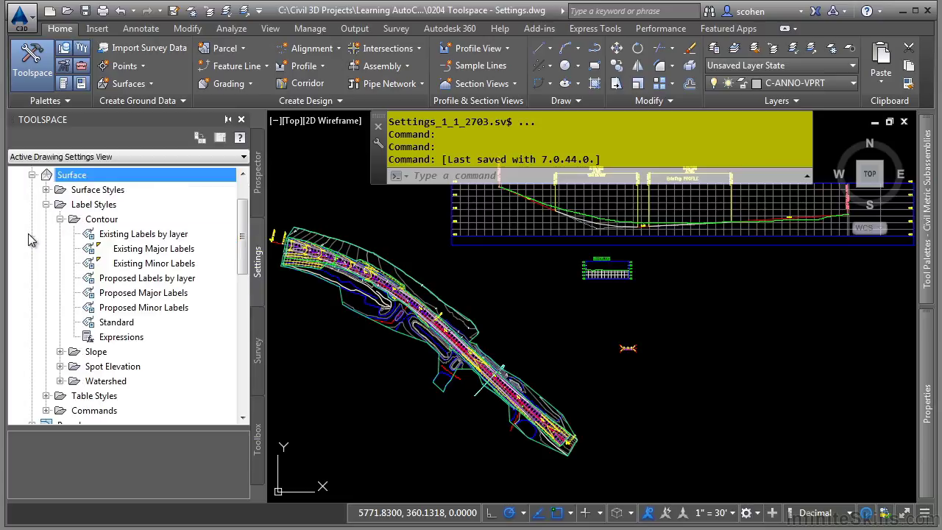
{"action": "left_click", "coordinate": [61, 220]}
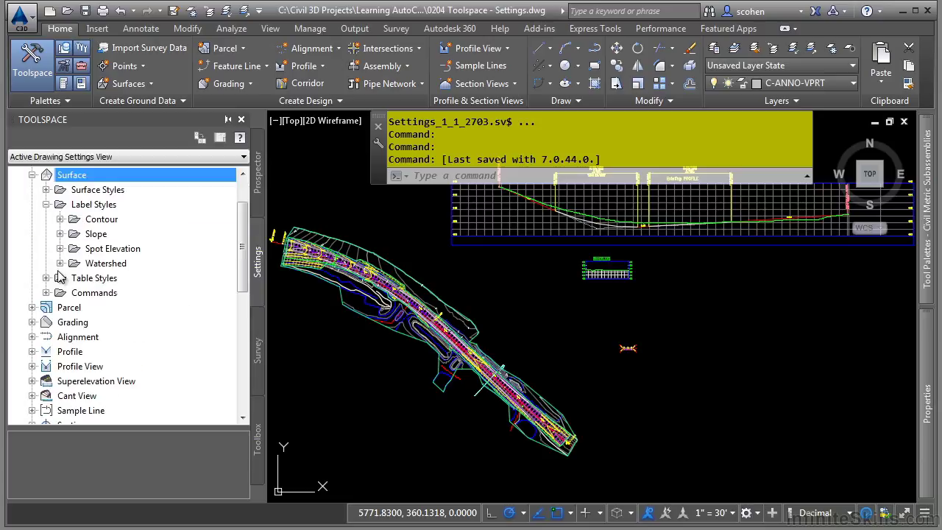
{"action": "left_click", "coordinate": [49, 293]}
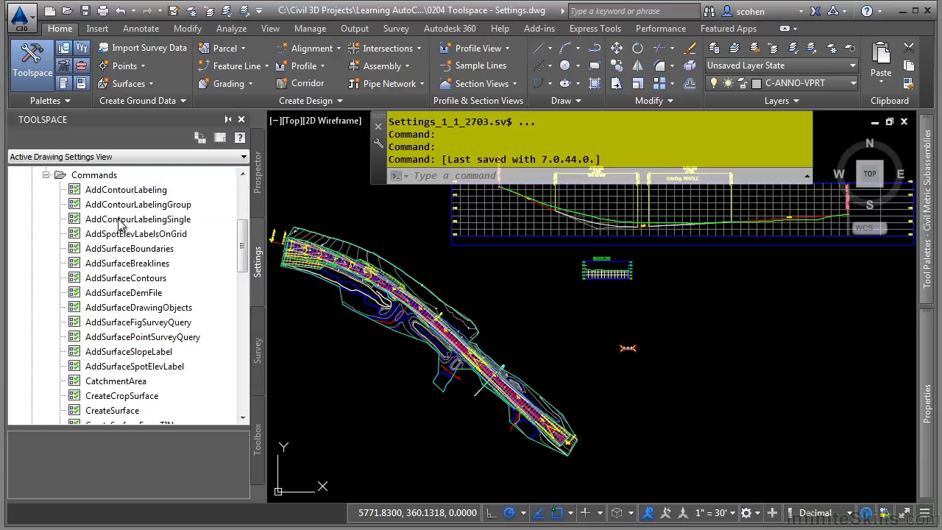
{"action": "left_click_drag", "start_coordinate": [121, 221], "coordinate": [145, 225]}
{"action": "right_click", "coordinate": [145, 225]}
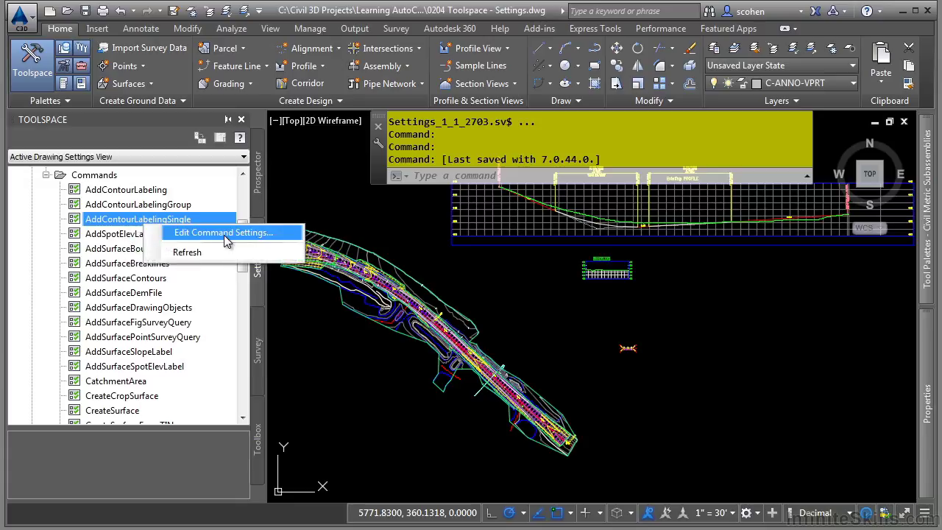
{"action": "double_click", "coordinate": [54, 178]}
{"action": "scroll", "coordinate": [59, 206], "scroll_direction": "up", "scroll_amount": 4}
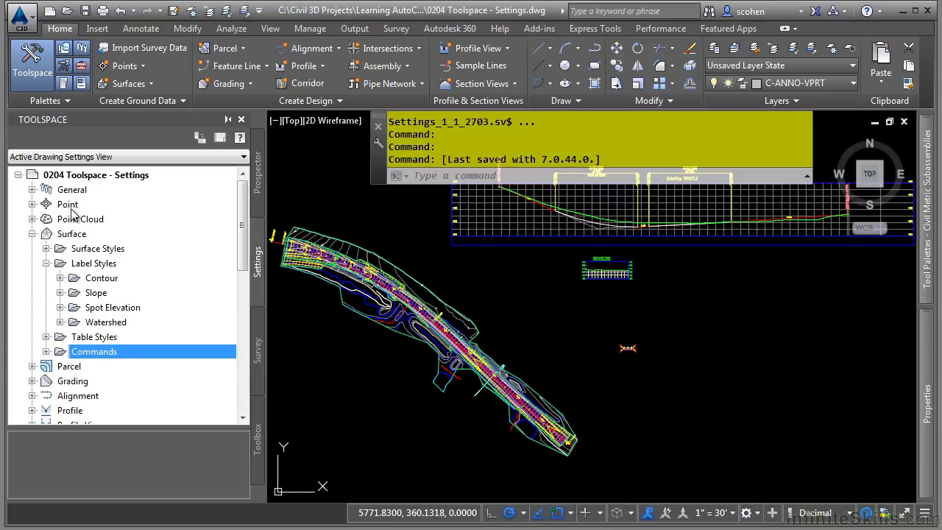
Step: Open the drawing-wide settings and review the units, scale and coordinate zone categories
{"action": "right_click", "coordinate": [94, 178]}
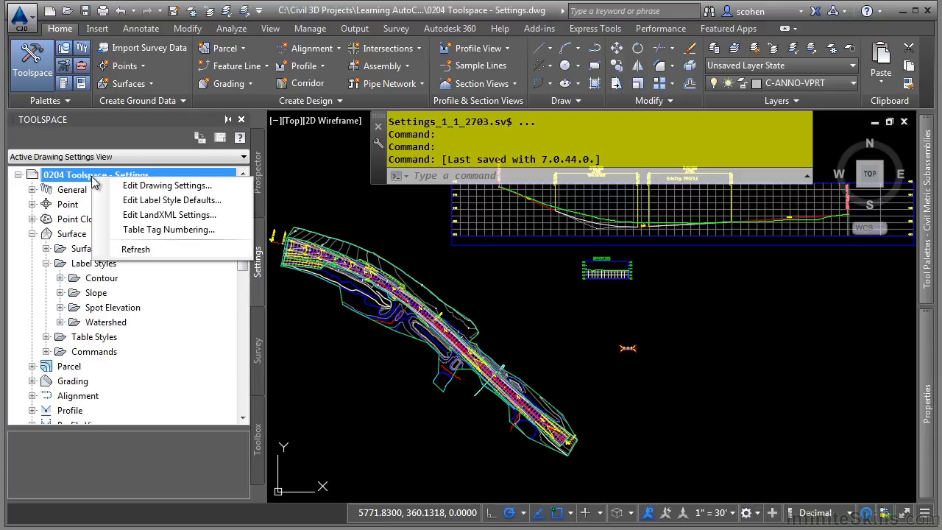
{"action": "left_click", "coordinate": [145, 188]}
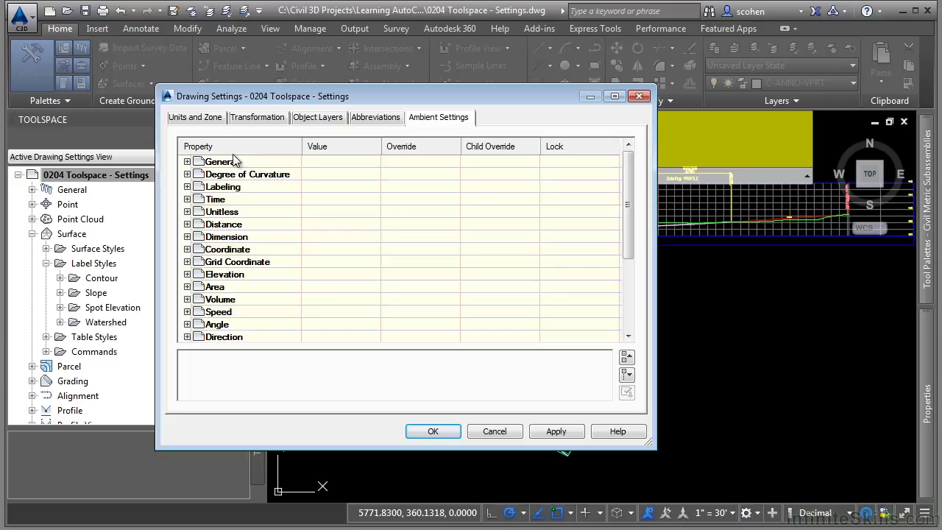
{"action": "left_click", "coordinate": [195, 119]}
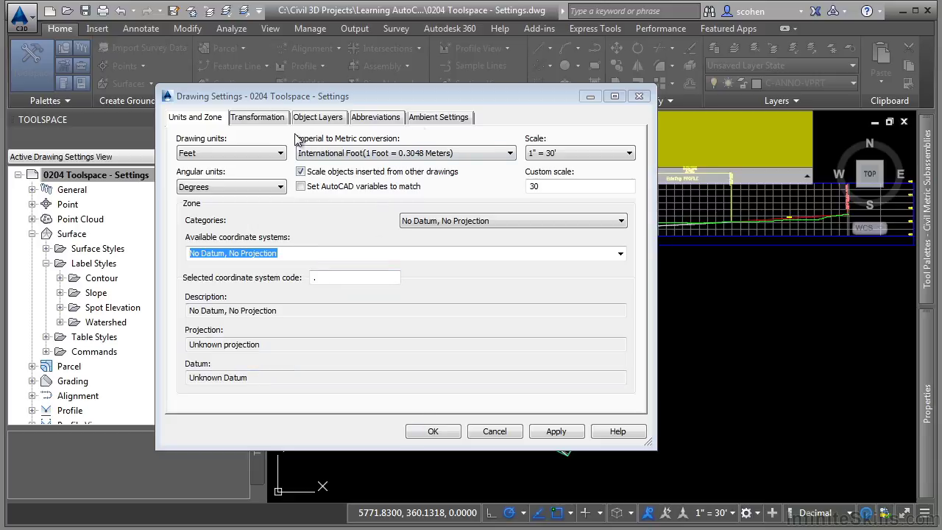
{"action": "left_click", "coordinate": [213, 98]}
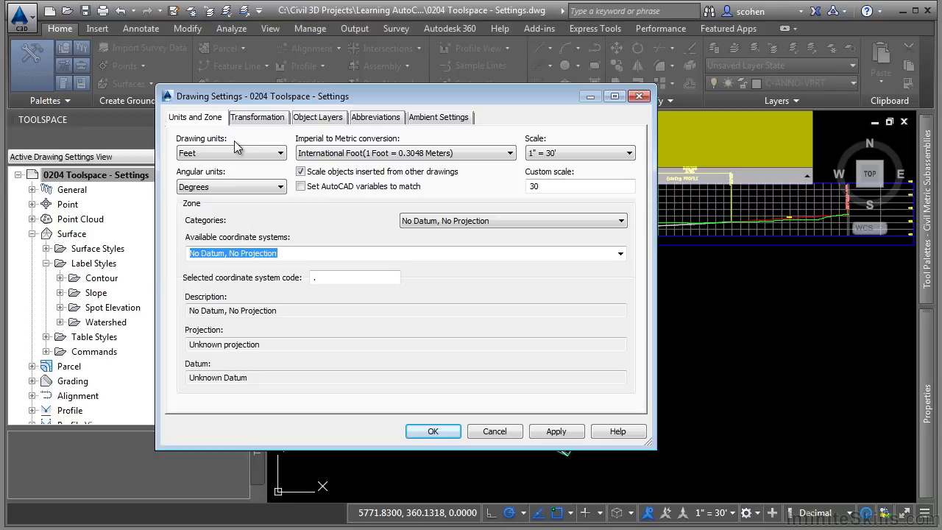
{"action": "left_click", "coordinate": [513, 225]}
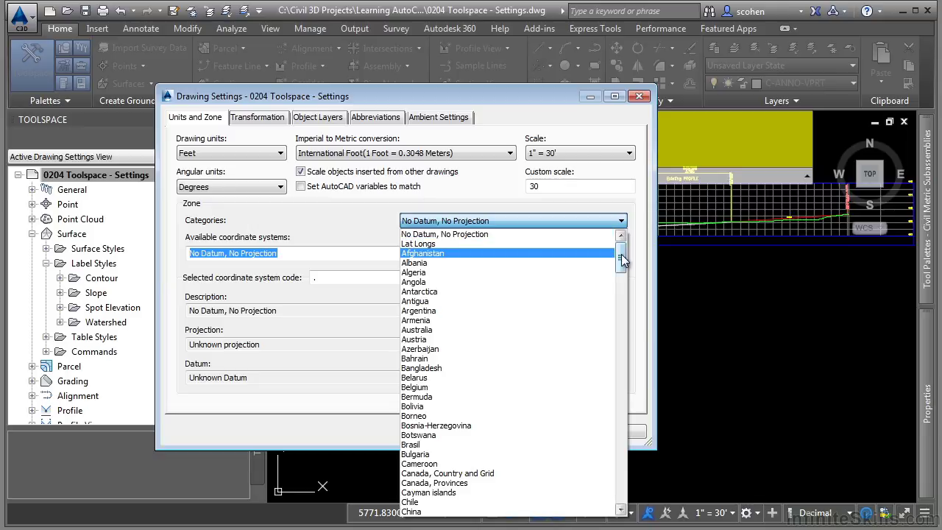
{"action": "left_click_drag", "start_coordinate": [622, 260], "coordinate": [624, 347]}
Step: Review the drawing's transformation settings and object layers, including the suffix value for Alignment
{"action": "left_click", "coordinate": [265, 116]}
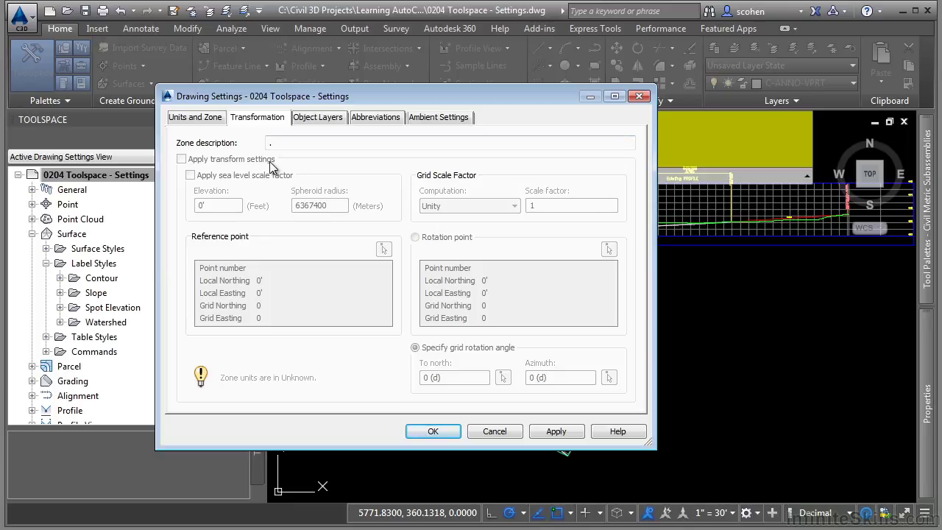
{"action": "left_click", "coordinate": [321, 119]}
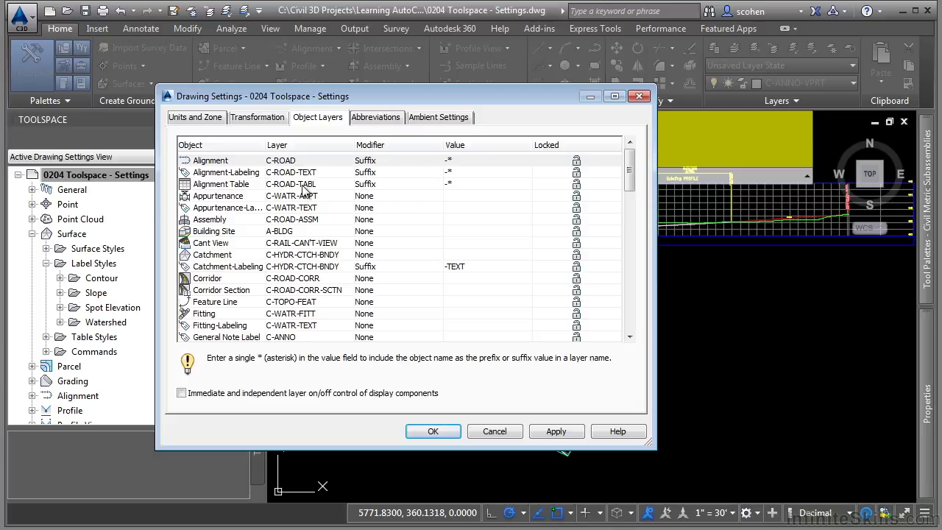
{"action": "left_click", "coordinate": [480, 159]}
{"action": "left_click", "coordinate": [481, 159]}
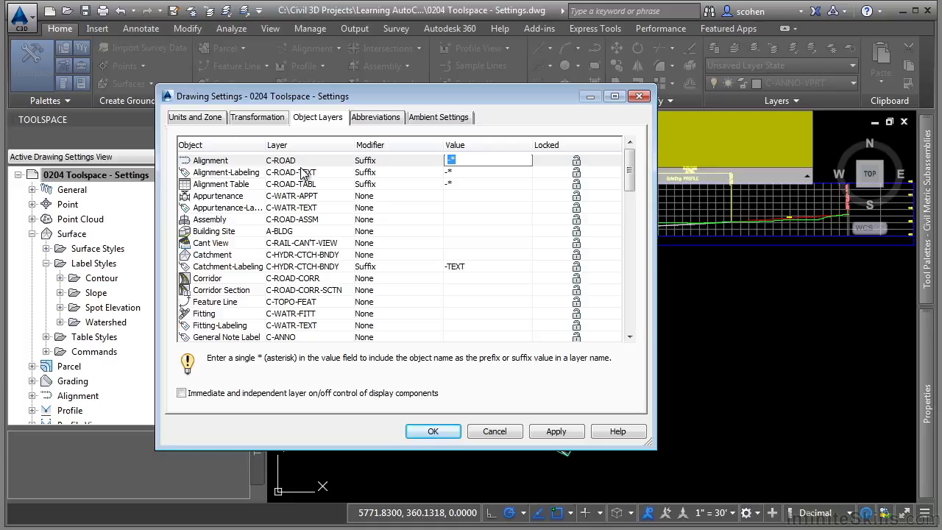
Step: Examine the drawing's abbreviations and the ambient settings for Distance, leaving the drawing settings without saving
{"action": "left_click", "coordinate": [392, 125]}
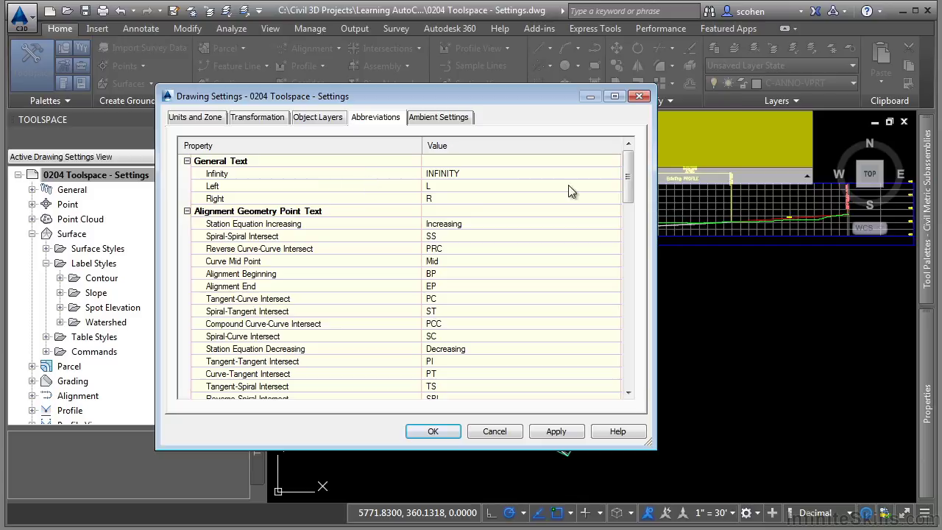
{"action": "left_click_drag", "start_coordinate": [628, 181], "coordinate": [628, 225]}
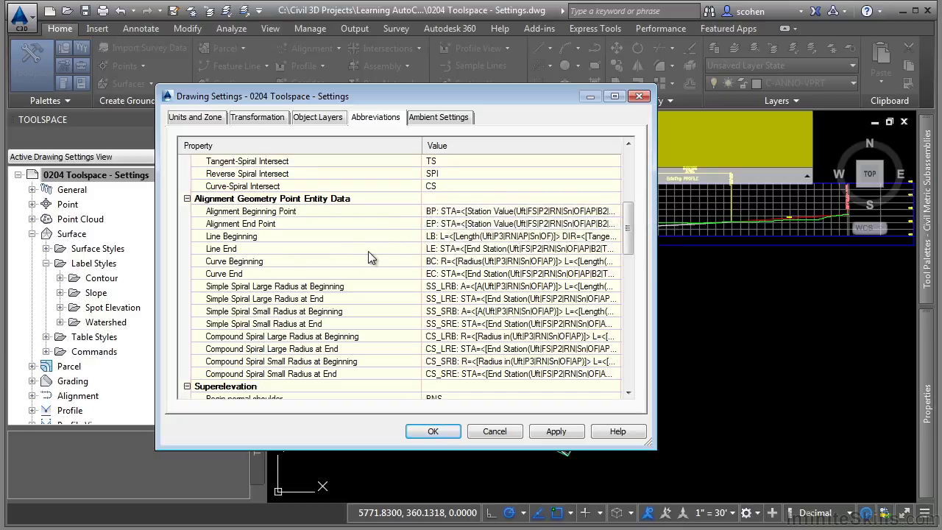
{"action": "left_click", "coordinate": [444, 117]}
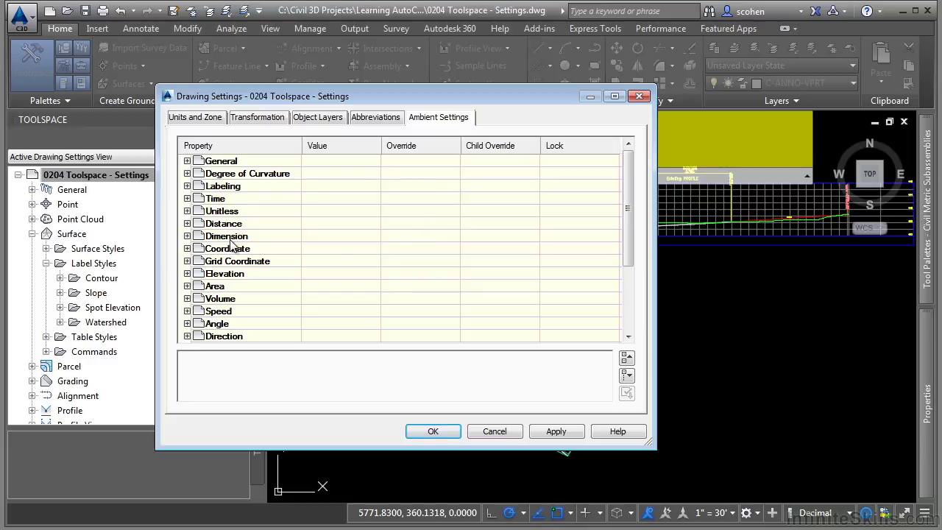
{"action": "left_click", "coordinate": [187, 224]}
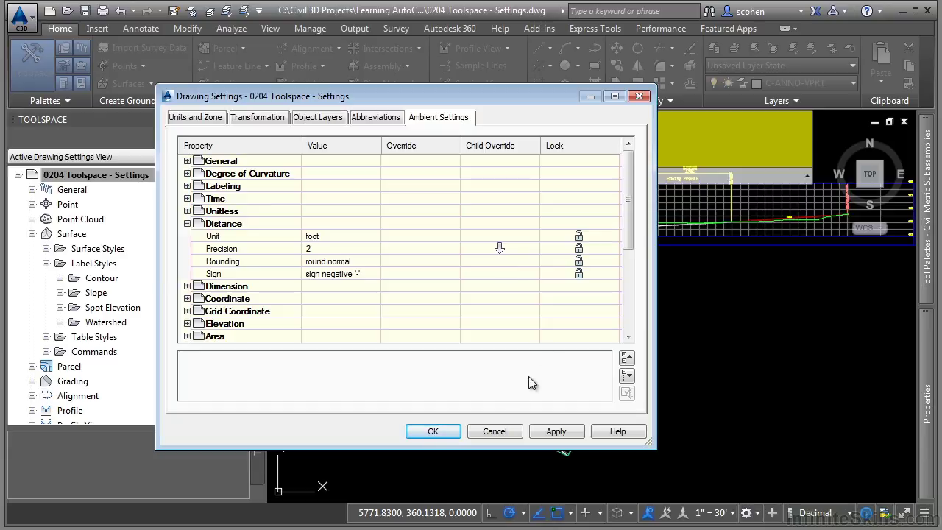
{"action": "left_click", "coordinate": [495, 431]}
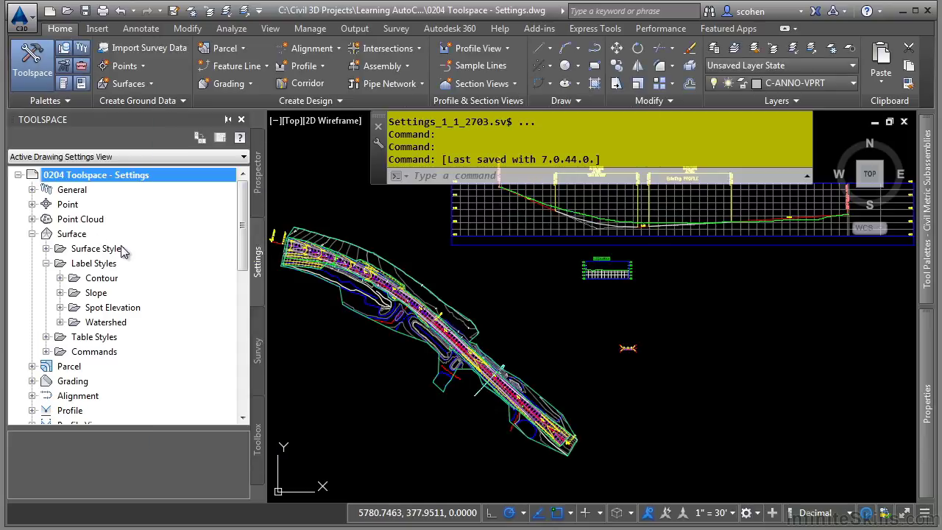
Step: Review the default styles in the Surface feature settings and close them without saving
{"action": "right_click", "coordinate": [78, 241]}
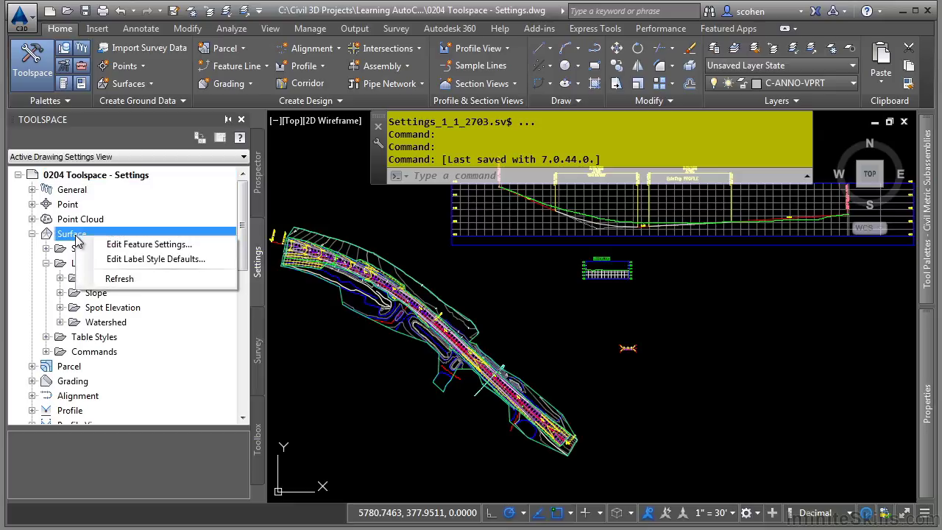
{"action": "left_click", "coordinate": [132, 245]}
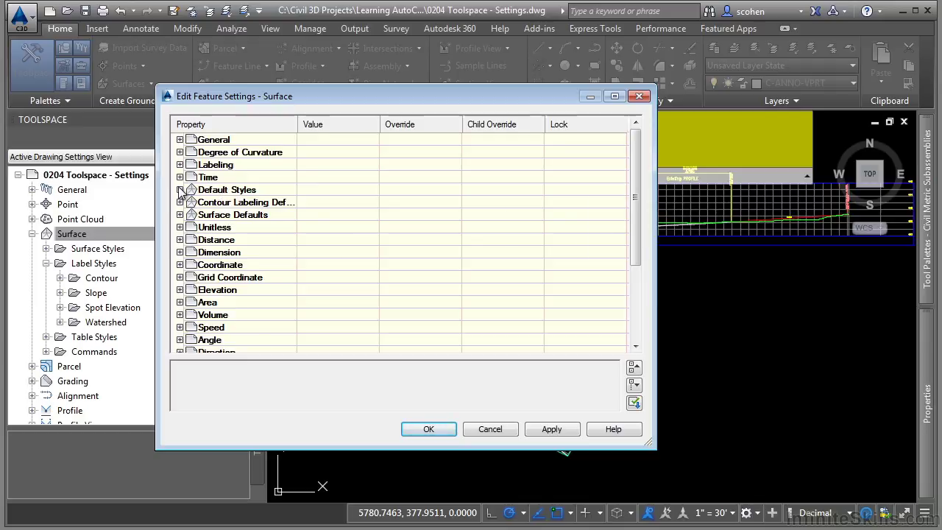
{"action": "left_click", "coordinate": [179, 190]}
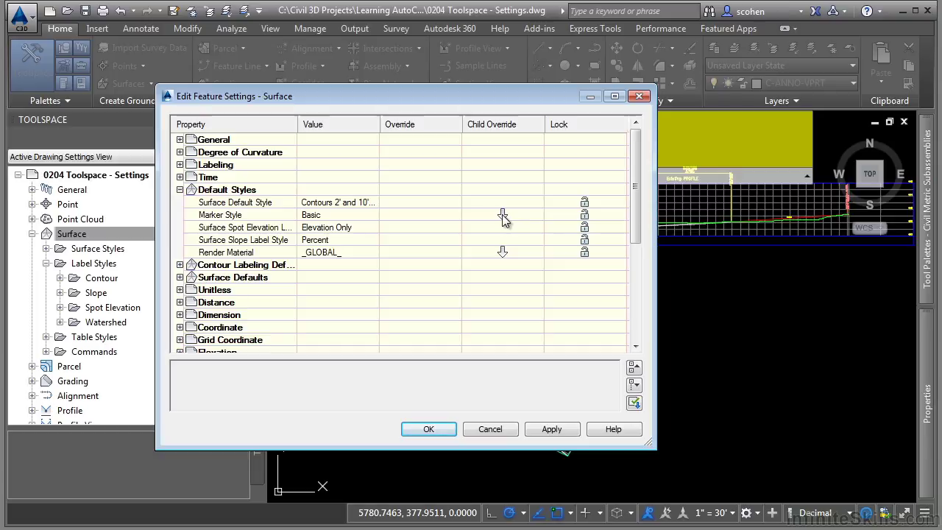
{"action": "left_click", "coordinate": [180, 189]}
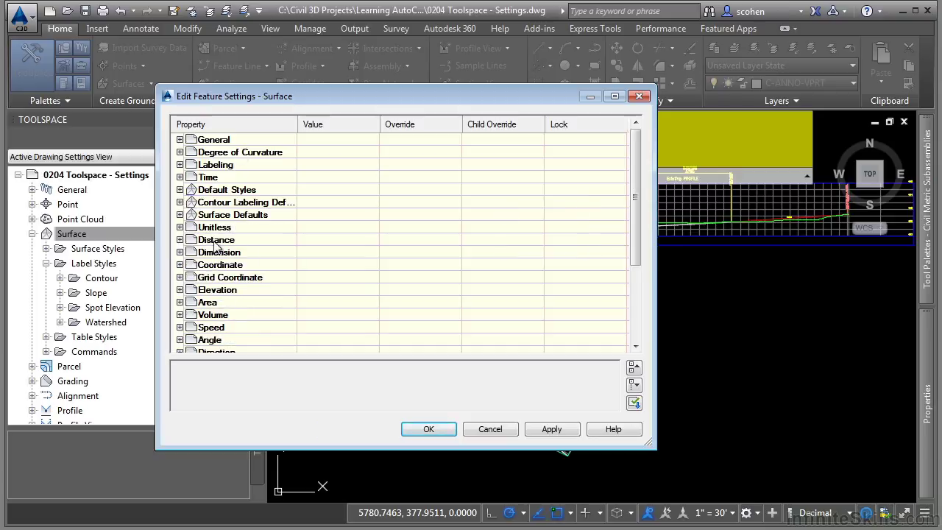
{"action": "left_click", "coordinate": [487, 432]}
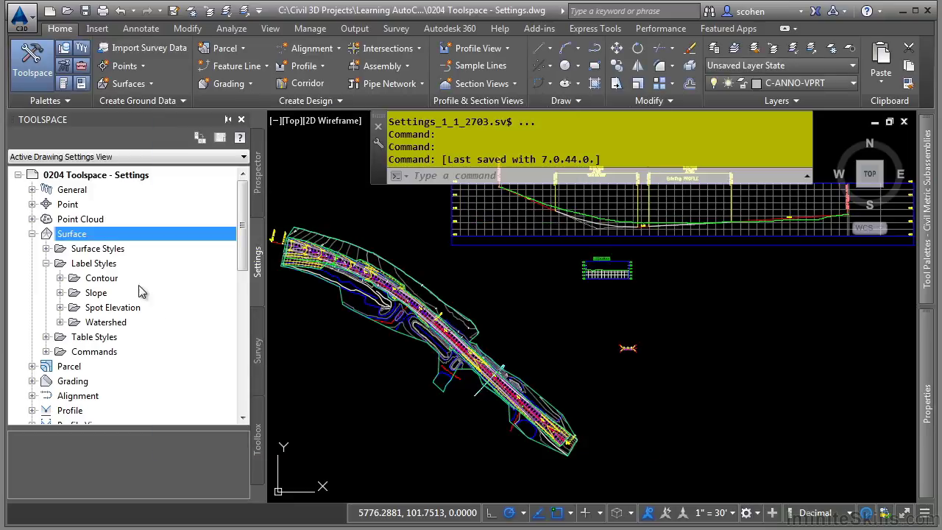
Step: Open the command settings of CreateSurface from the Surface collection's commands
{"action": "left_click", "coordinate": [46, 263]}
{"action": "left_click", "coordinate": [47, 293]}
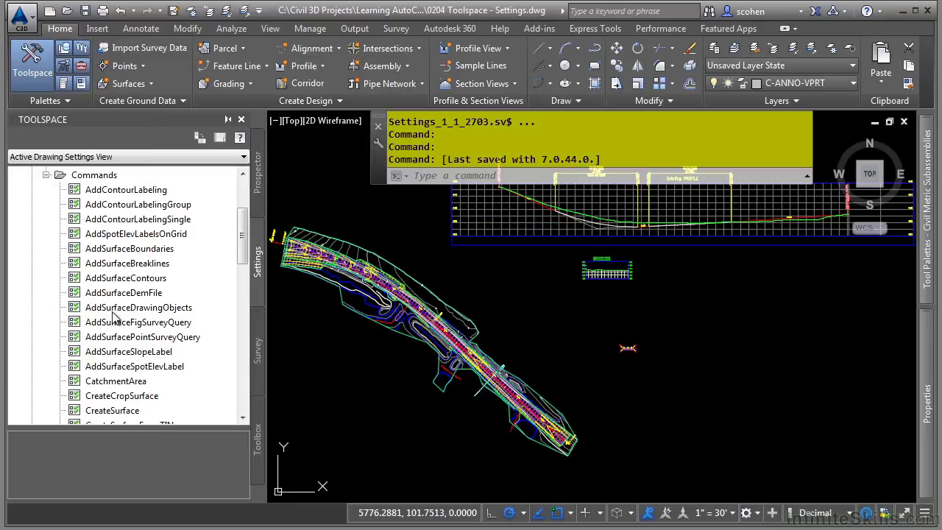
{"action": "scroll", "coordinate": [140, 317], "scroll_direction": "down", "scroll_amount": 3}
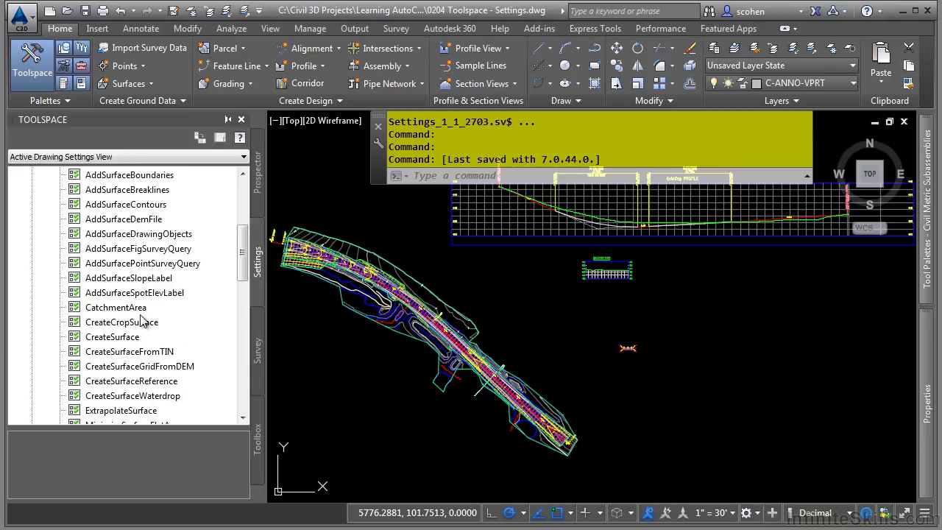
{"action": "right_click", "coordinate": [121, 339]}
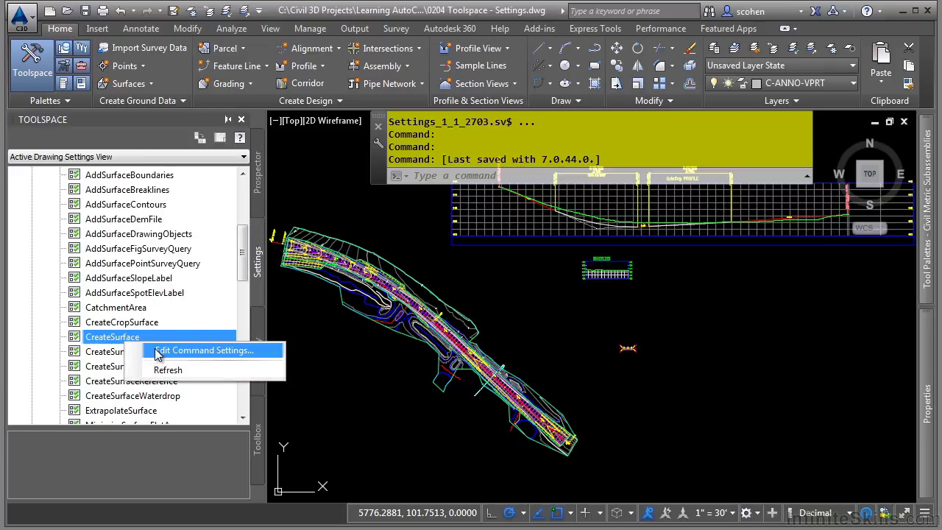
{"action": "left_click", "coordinate": [170, 349]}
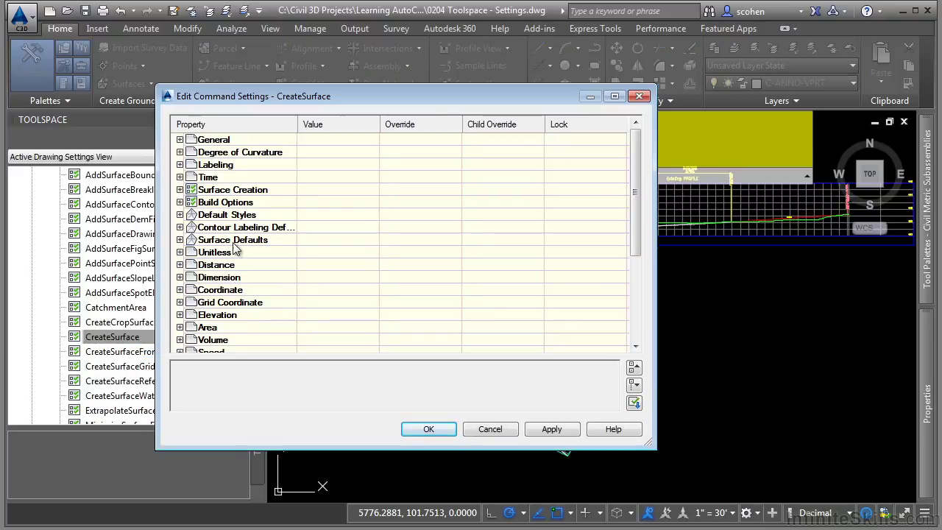
Step: Examine CreateSurface's default styles and surface creation settings, including the name template, cancel without saving, and collapse the Surface collection
{"action": "left_click", "coordinate": [180, 215]}
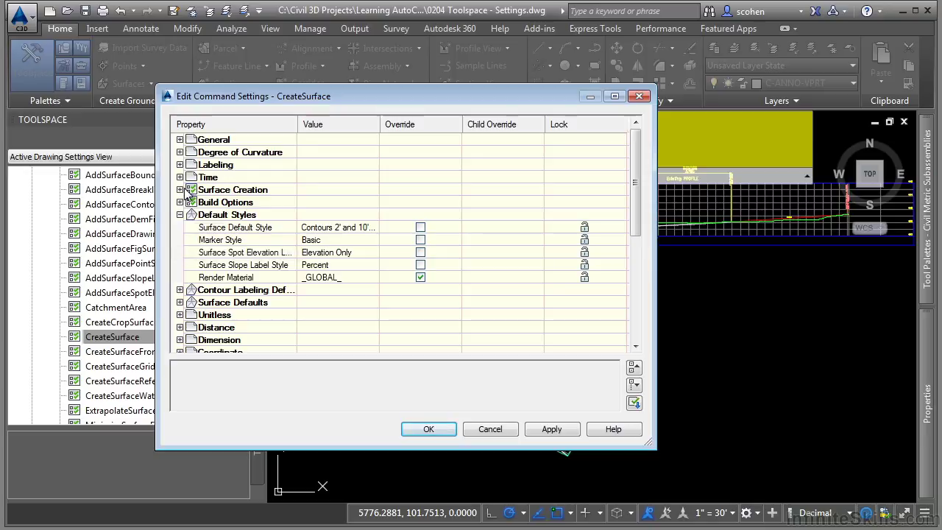
{"action": "left_click", "coordinate": [180, 190]}
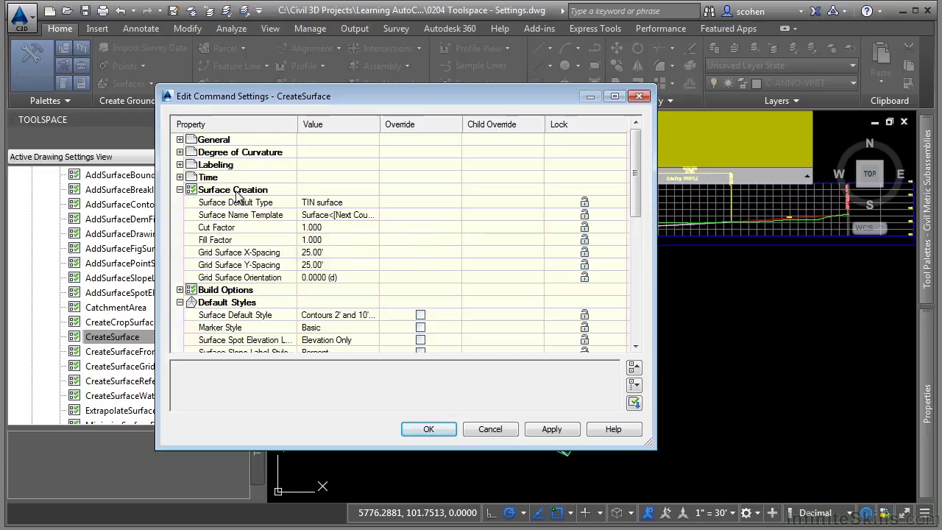
{"action": "left_click", "coordinate": [349, 220]}
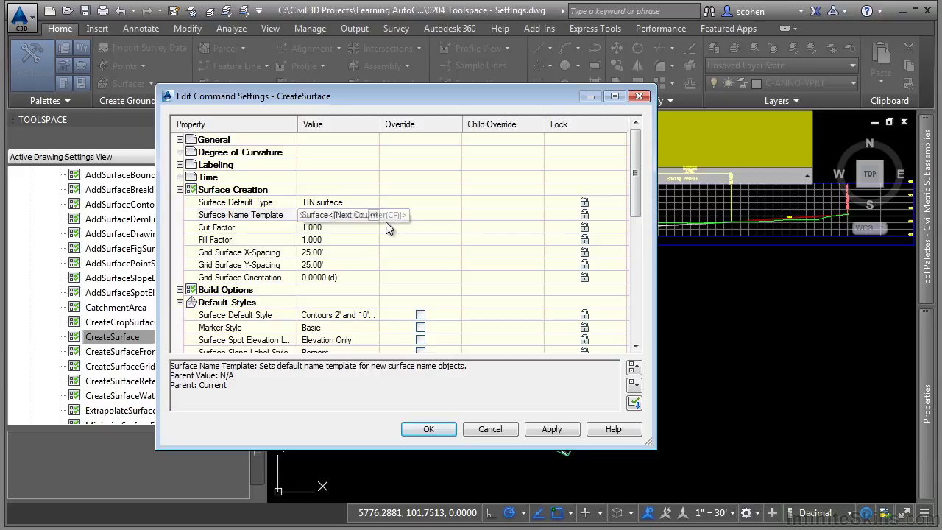
{"action": "left_click", "coordinate": [491, 429]}
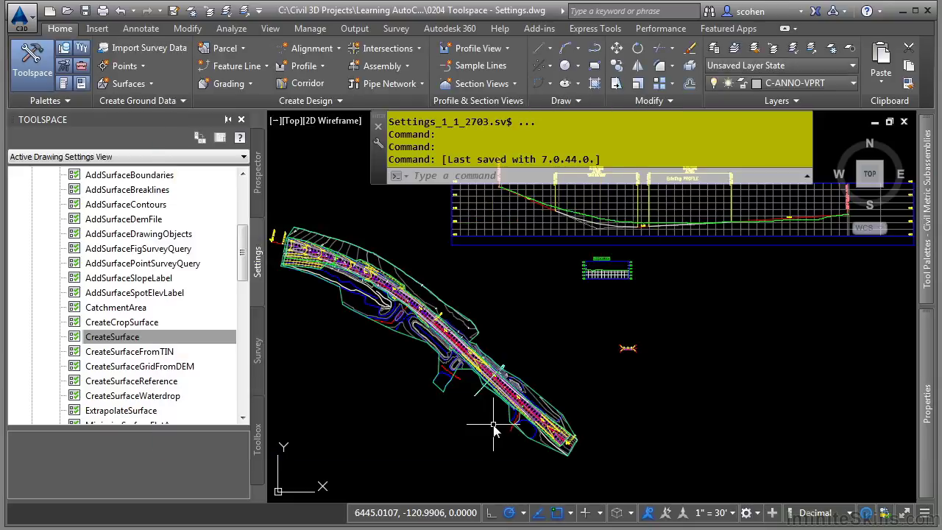
{"action": "scroll", "coordinate": [169, 221], "scroll_direction": "up", "scroll_amount": 4}
{"action": "left_click", "coordinate": [31, 204]}
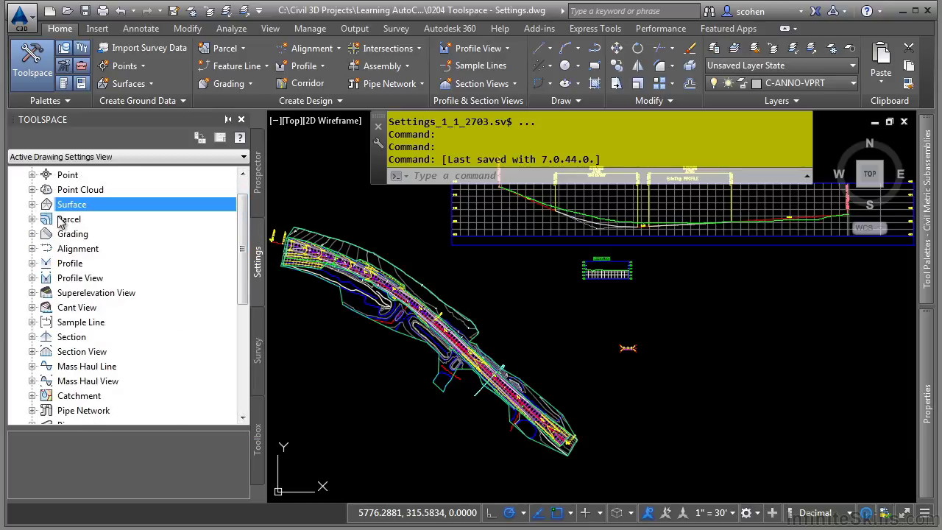
Step: Open the label style defaults for the whole drawing and expand the Label properties
{"action": "scroll", "coordinate": [59, 221], "scroll_direction": "up", "scroll_amount": 1}
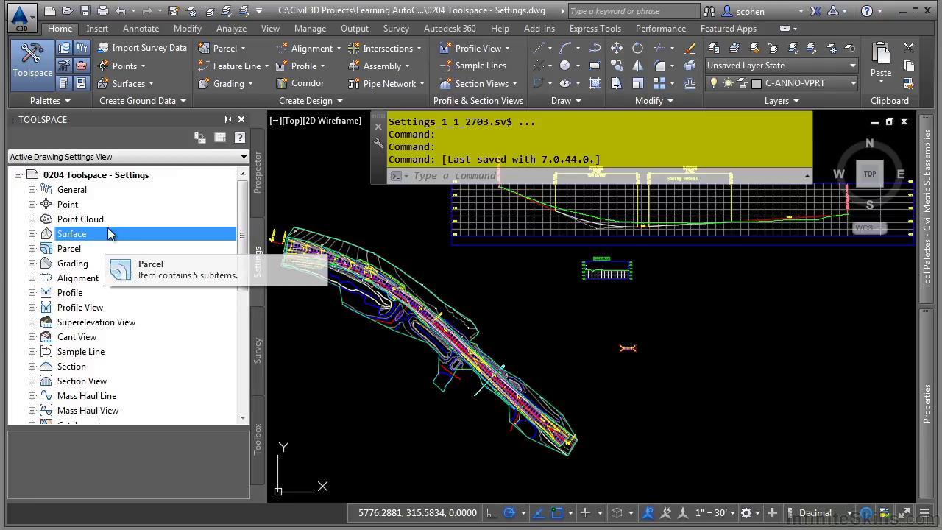
{"action": "right_click", "coordinate": [126, 175]}
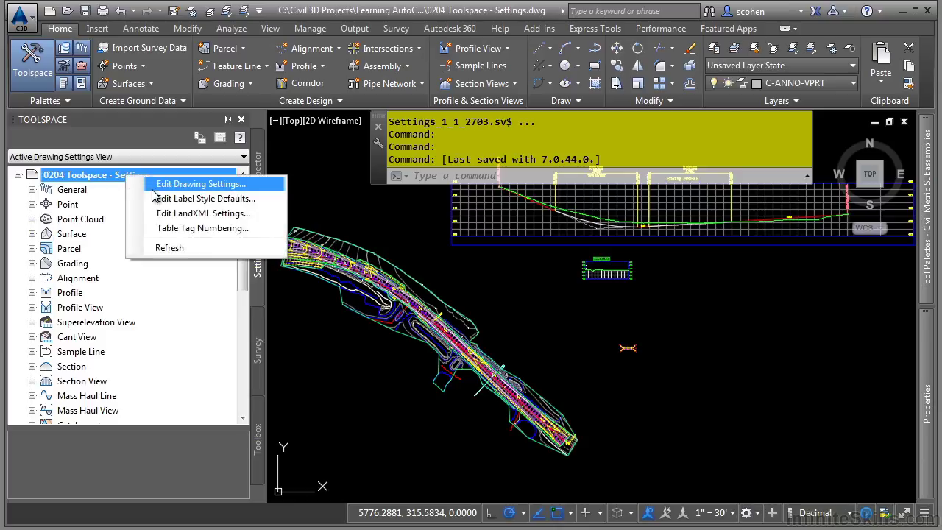
{"action": "left_click", "coordinate": [189, 200]}
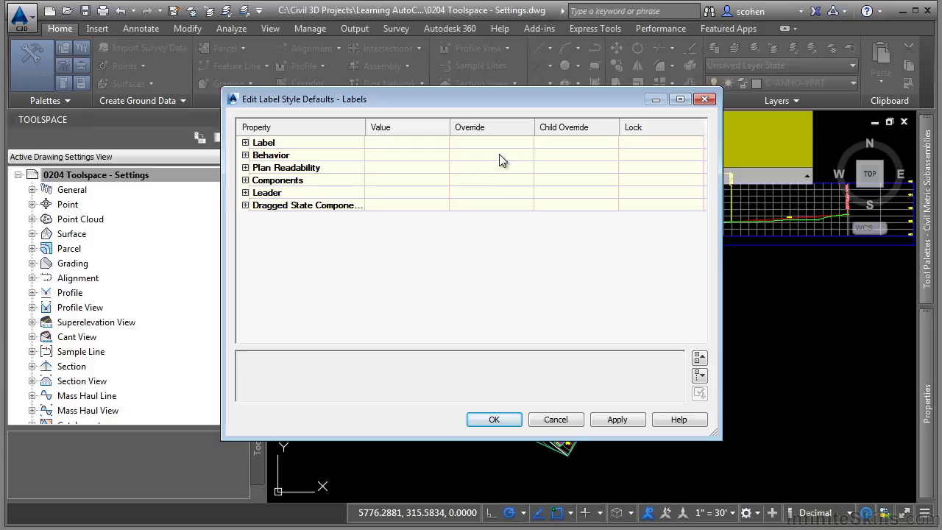
{"action": "left_click", "coordinate": [246, 143]}
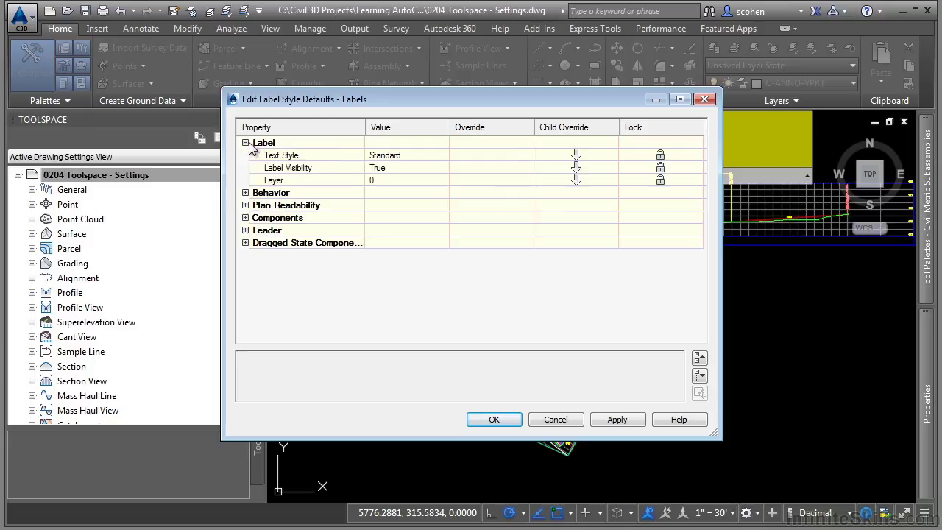
Step: Try SHR as the default label text style with a child override, then cancel the label style defaults without saving
{"action": "left_click", "coordinate": [407, 157]}
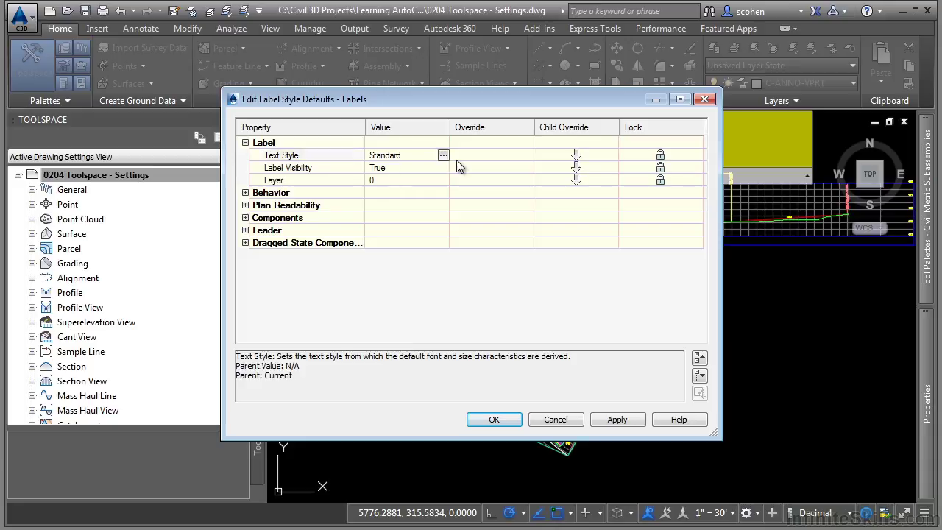
{"action": "left_click", "coordinate": [444, 155]}
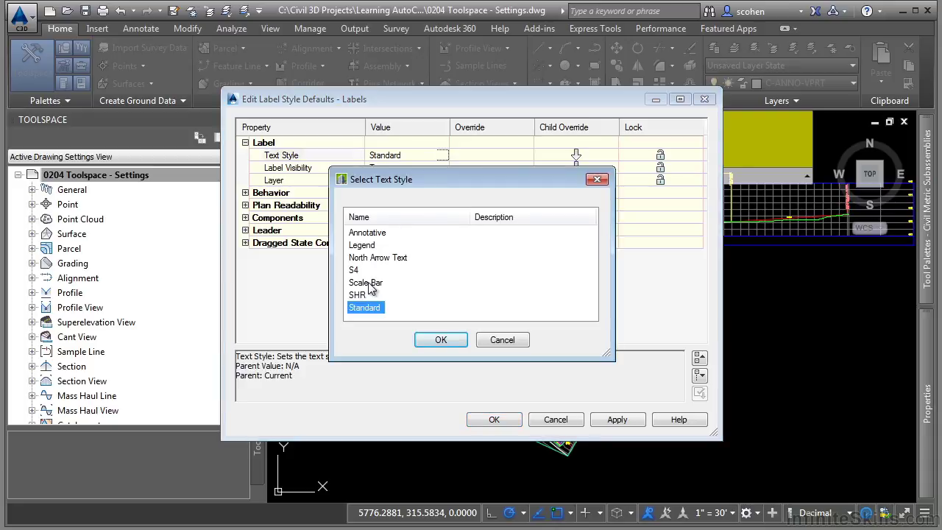
{"action": "left_click", "coordinate": [361, 295]}
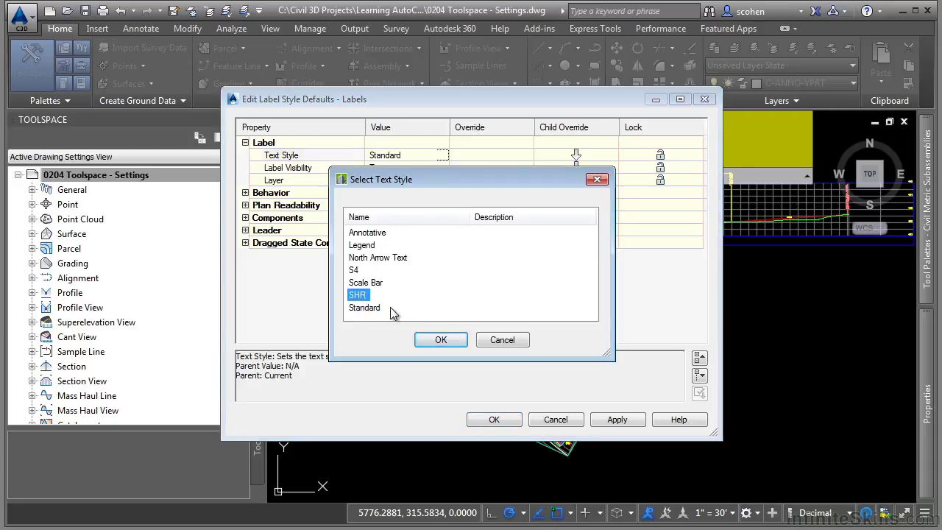
{"action": "left_click", "coordinate": [442, 340]}
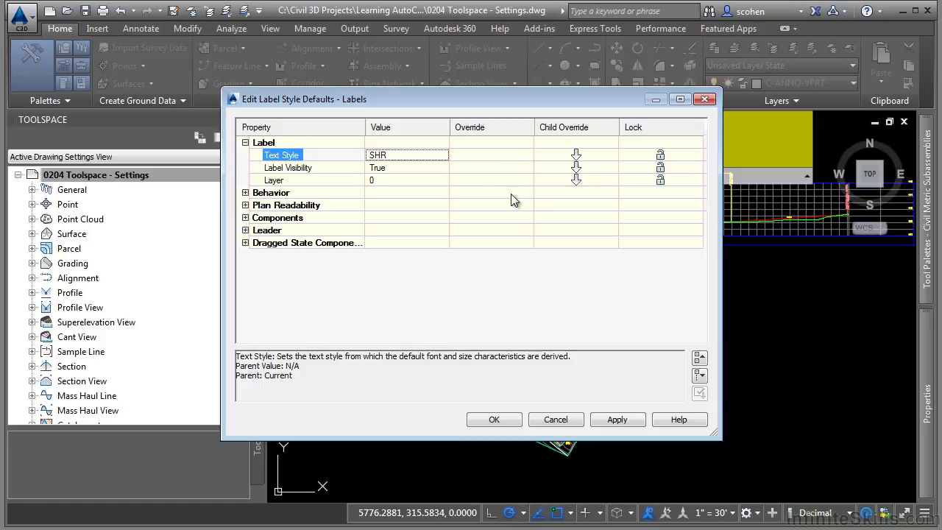
{"action": "left_click", "coordinate": [576, 156]}
{"action": "left_click", "coordinate": [556, 419]}
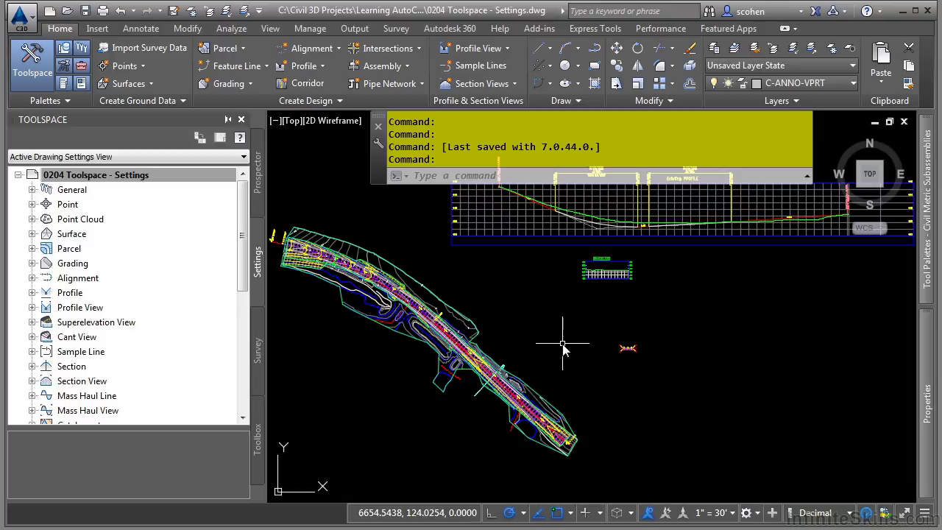
Step: Try to import styles and settings, dismiss the warning, and save the drawing
{"action": "left_click", "coordinate": [310, 28]}
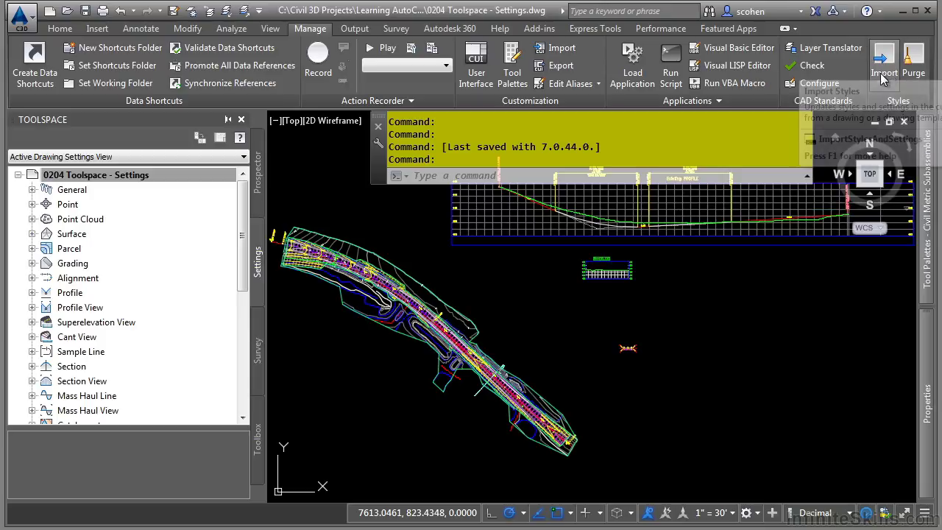
{"action": "left_click", "coordinate": [883, 72]}
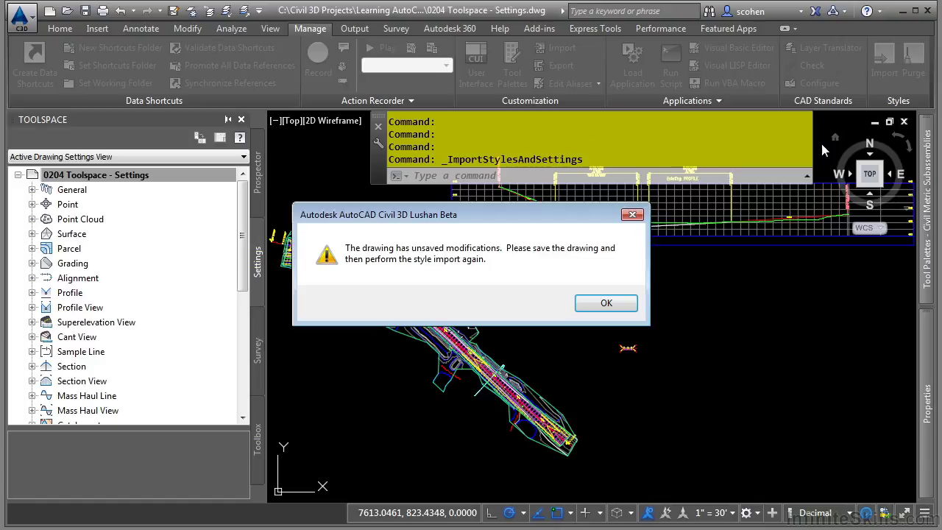
{"action": "left_click", "coordinate": [606, 305]}
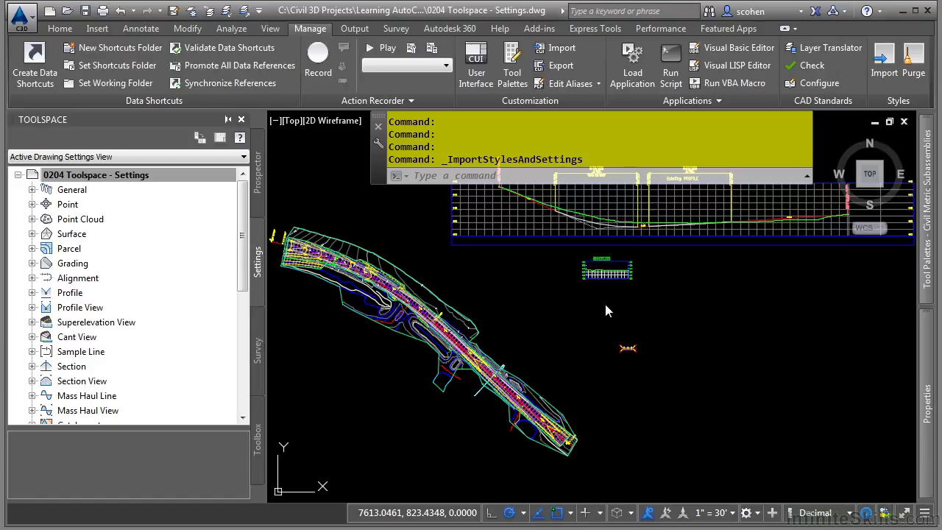
{"action": "left_click", "coordinate": [84, 11]}
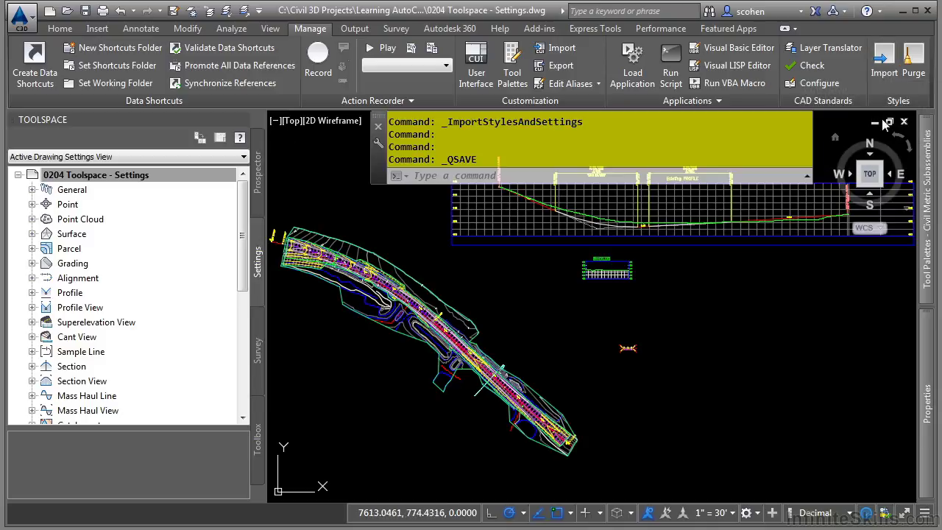
Step: Start the style import again with the Learning AutoCAD Civil 3D template from the Drawings folder as the source
{"action": "left_click", "coordinate": [884, 59]}
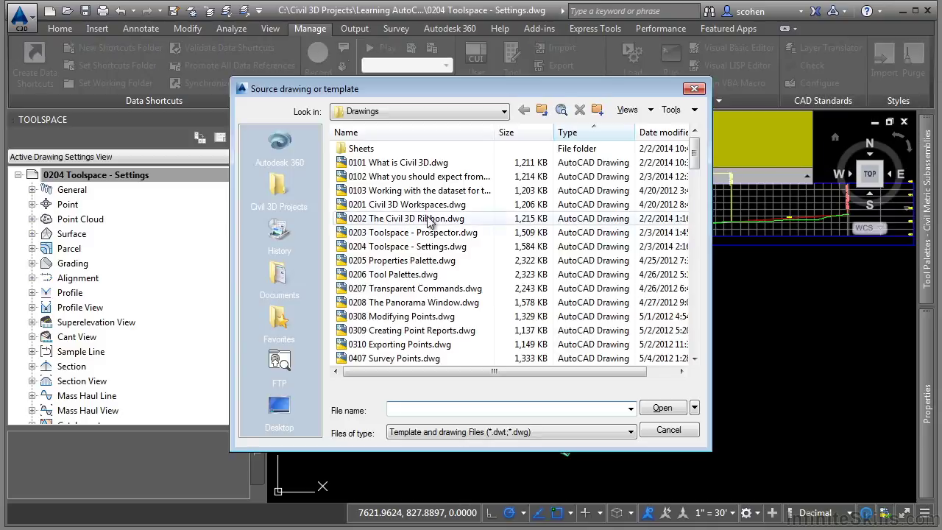
{"action": "left_click_drag", "start_coordinate": [694, 156], "coordinate": [700, 352]}
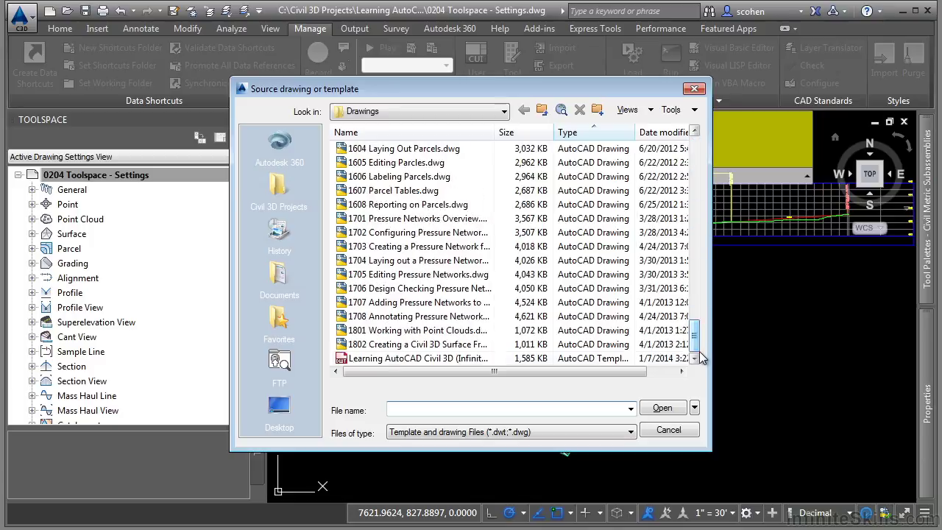
{"action": "left_click", "coordinate": [424, 359]}
{"action": "left_click", "coordinate": [660, 409]}
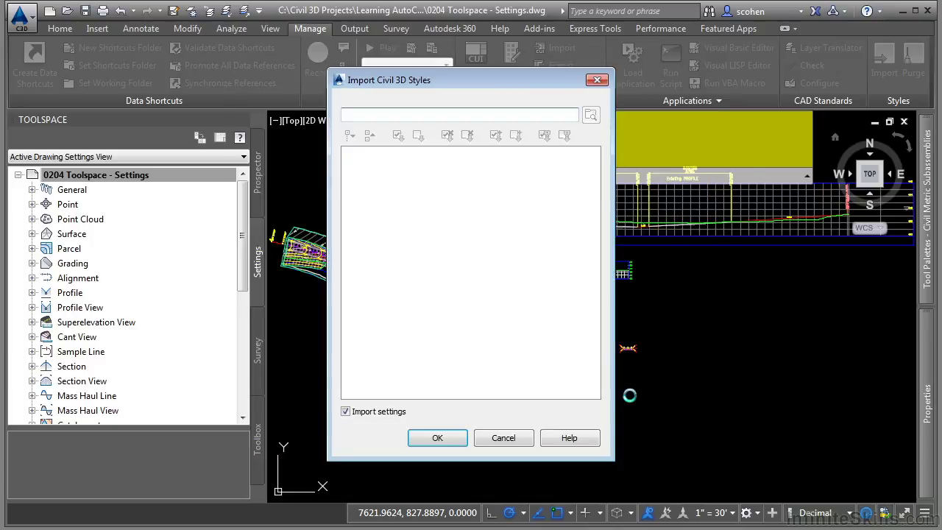